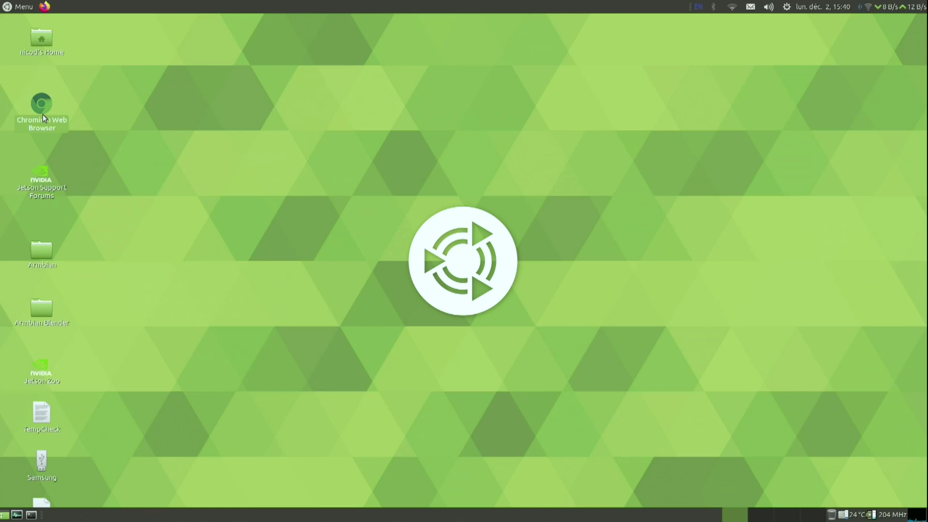
- Close the duplicate Chromium window and load the chrome://gpu graphics feature status page
{"action": "left_click", "coordinate": [105, 137]}
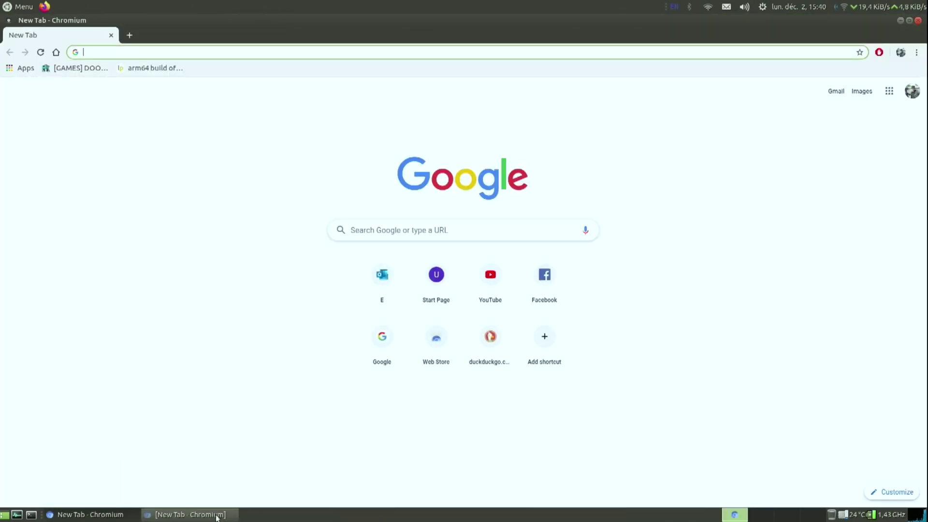
{"action": "left_click", "coordinate": [217, 515]}
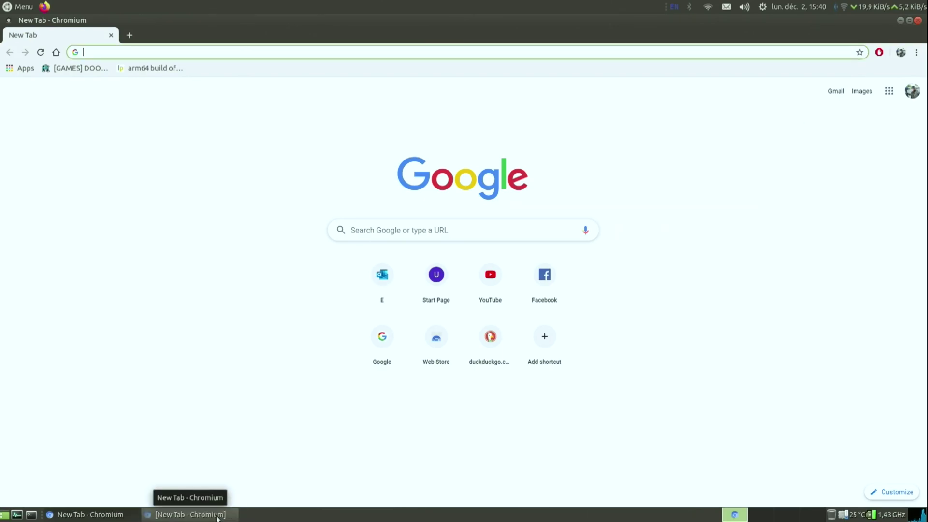
{"action": "right_click", "coordinate": [217, 515]}
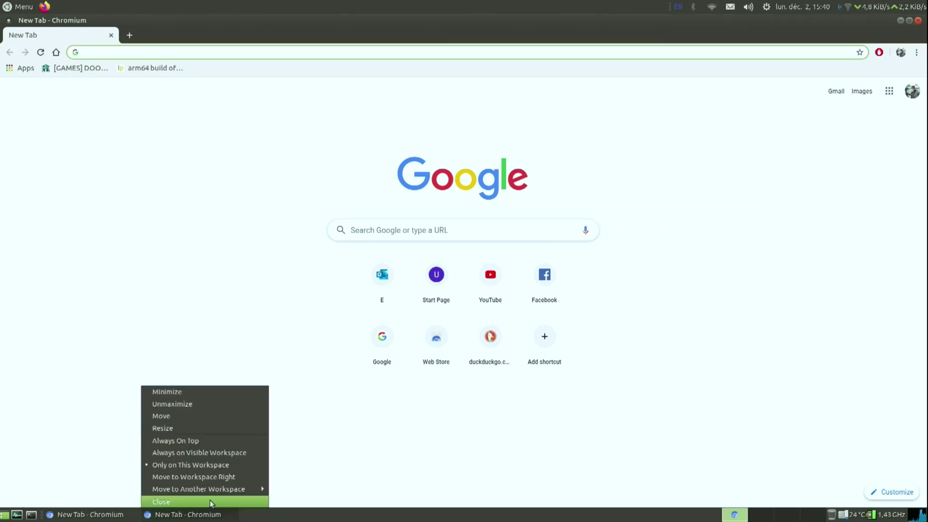
{"action": "left_click", "coordinate": [211, 502]}
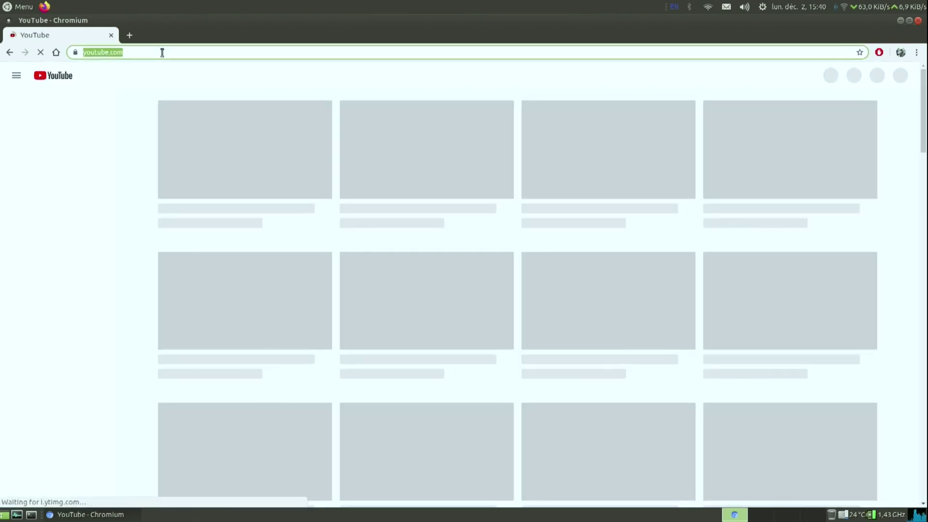
{"action": "type", "text": "chrome"}
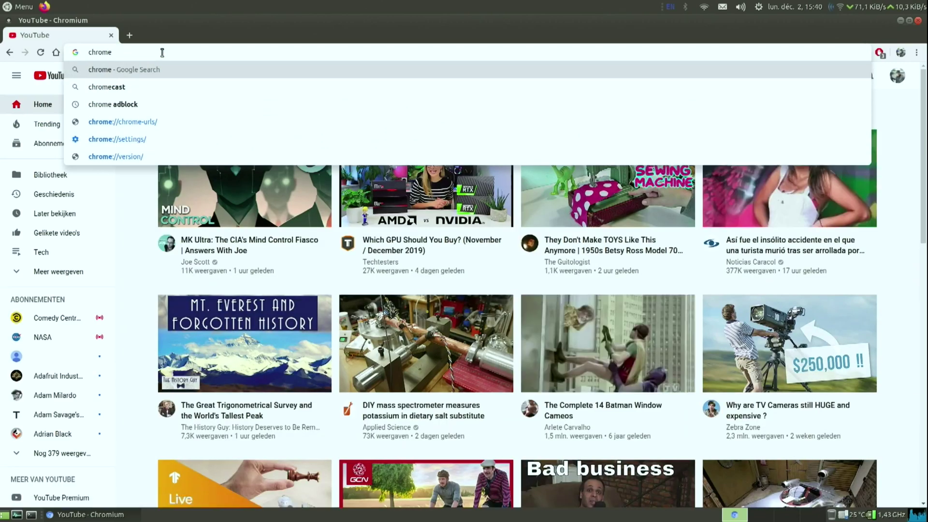
{"action": "type", "text": ":"}
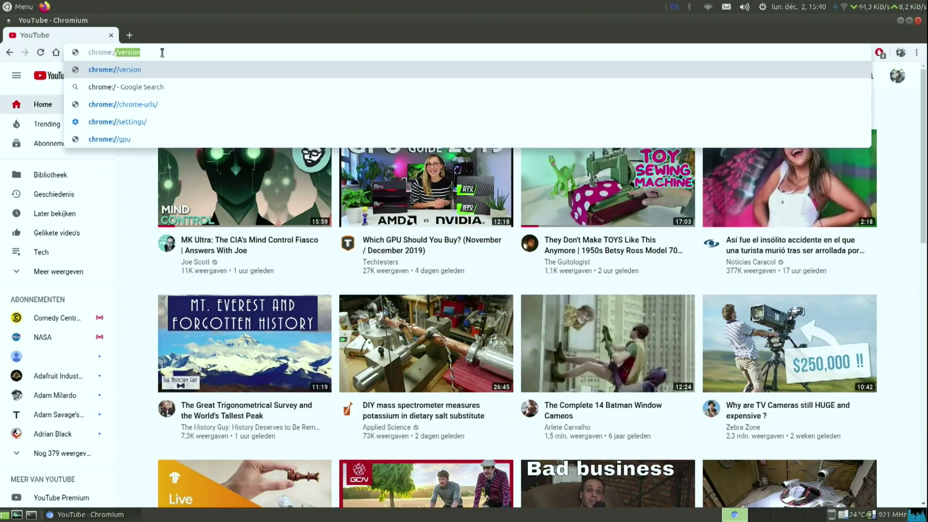
{"action": "type", "text": "//gpu"}
{"action": "key", "text": "Return"}
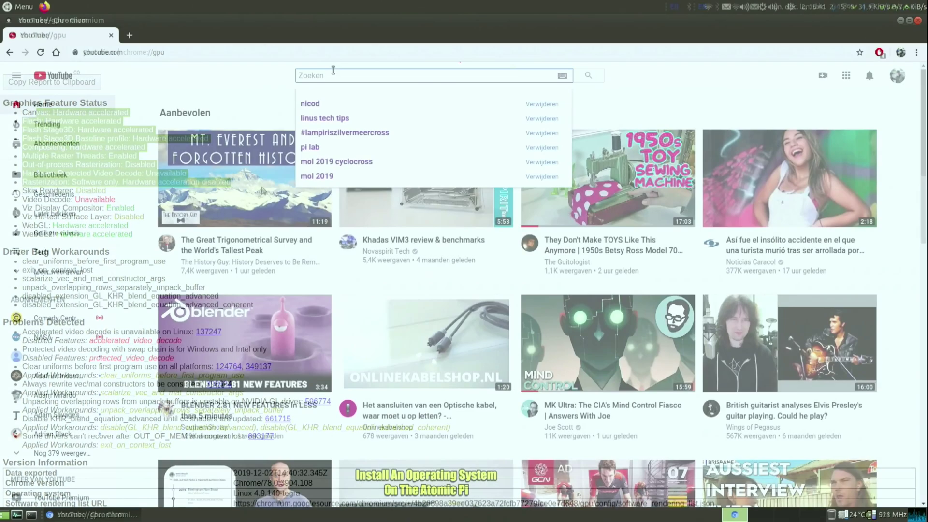
- Search the channel and open the 'NVIDIA Jetson Nano - Full Linux Review + Gameplay' video
{"action": "type", "text": "nicod"}
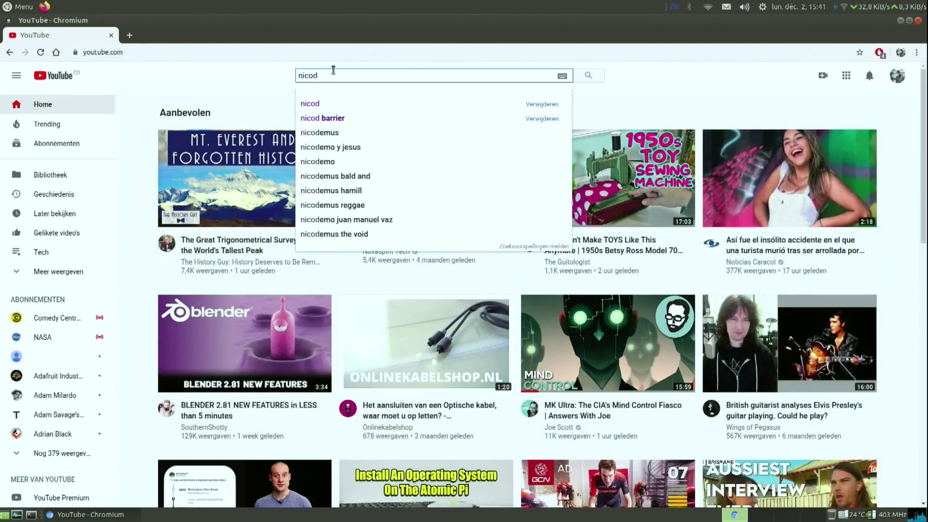
{"action": "key", "text": "Return"}
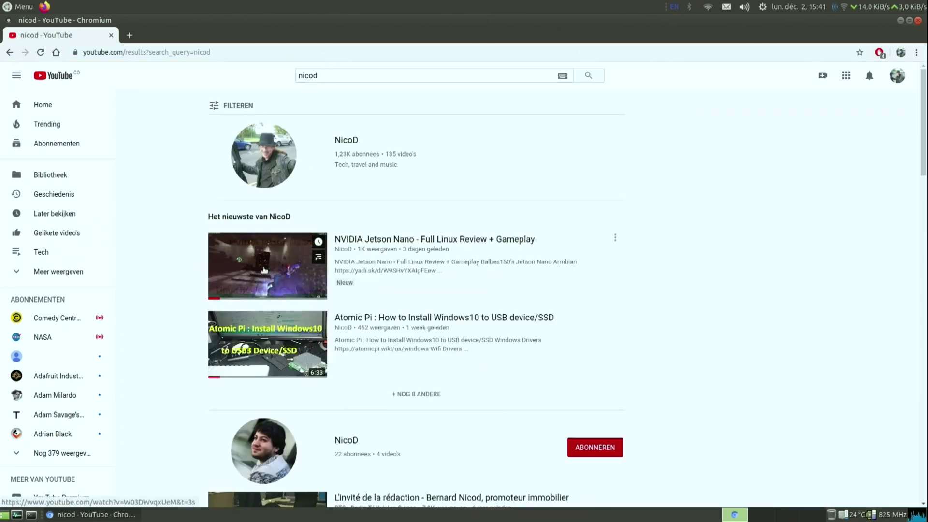
{"action": "left_click", "coordinate": [229, 276]}
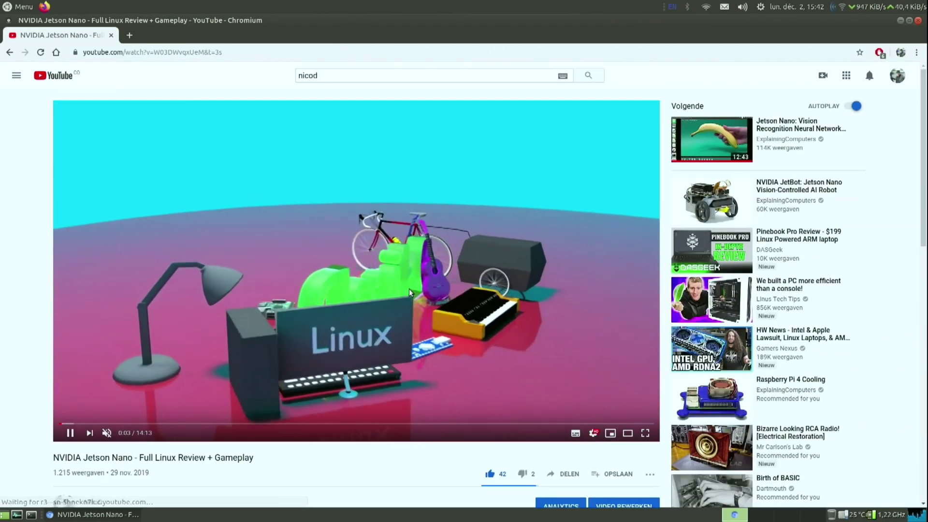
- Unmute the review at maximum volume, set quality to 1080p, and play it full screen
{"action": "left_click", "coordinate": [107, 433]}
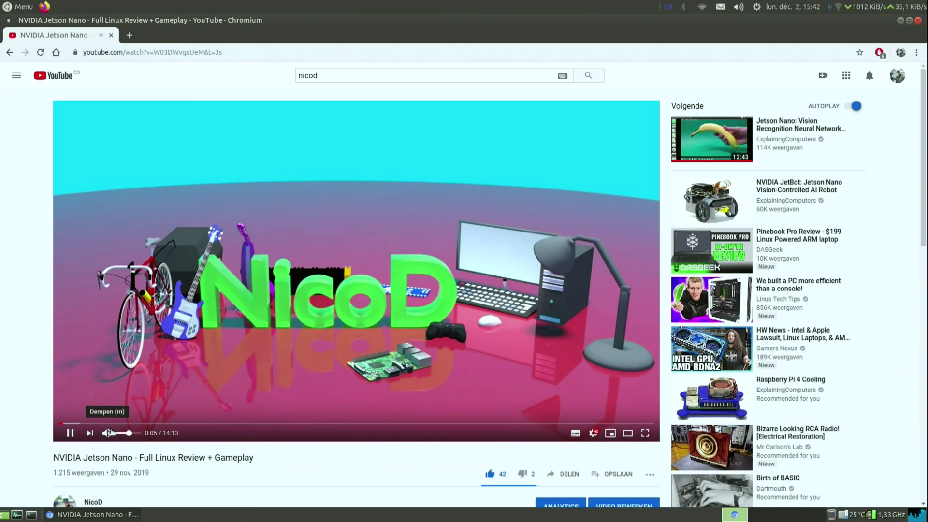
{"action": "left_click_drag", "start_coordinate": [135, 429], "coordinate": [141, 433]}
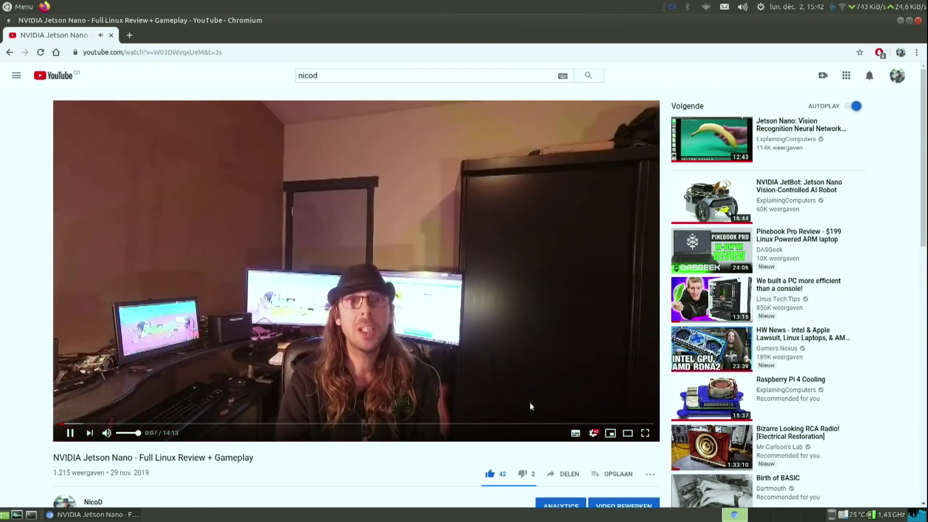
{"action": "left_click", "coordinate": [593, 433]}
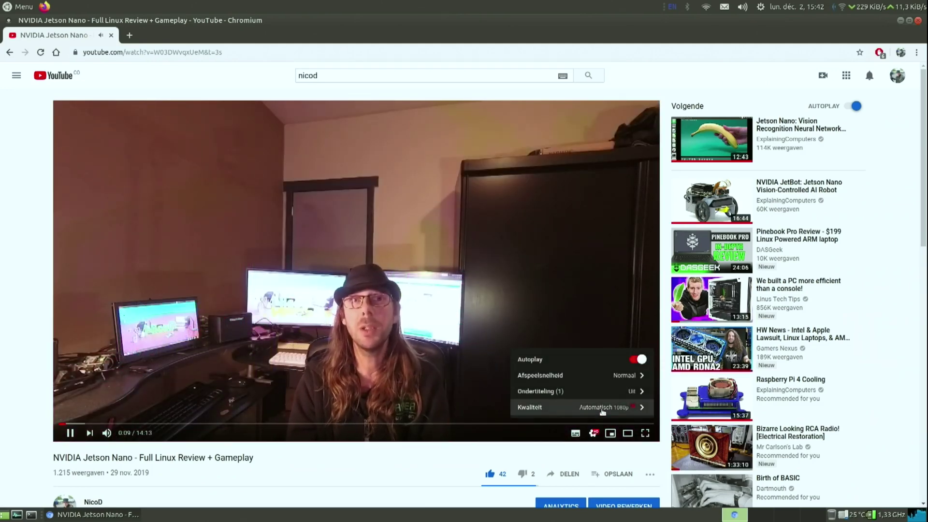
{"action": "left_click", "coordinate": [604, 407]}
{"action": "left_click", "coordinate": [587, 318]}
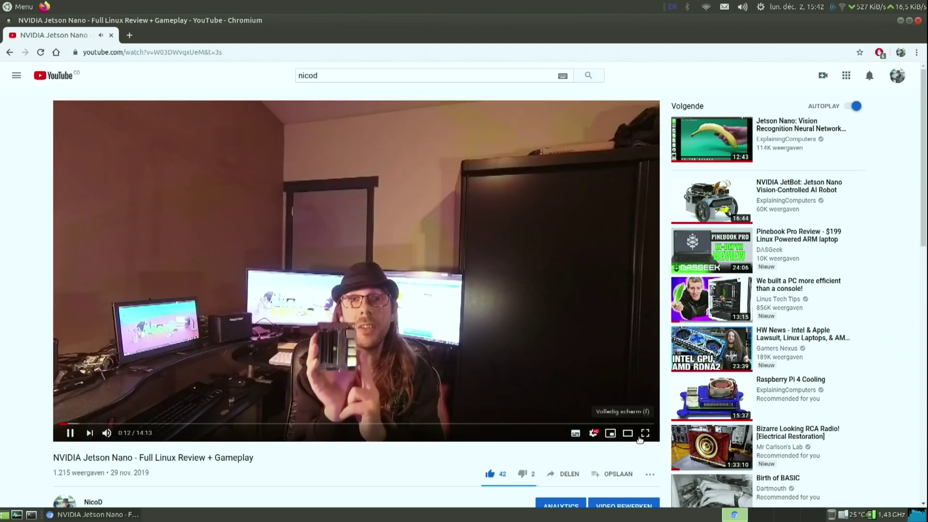
{"action": "left_click", "coordinate": [645, 433]}
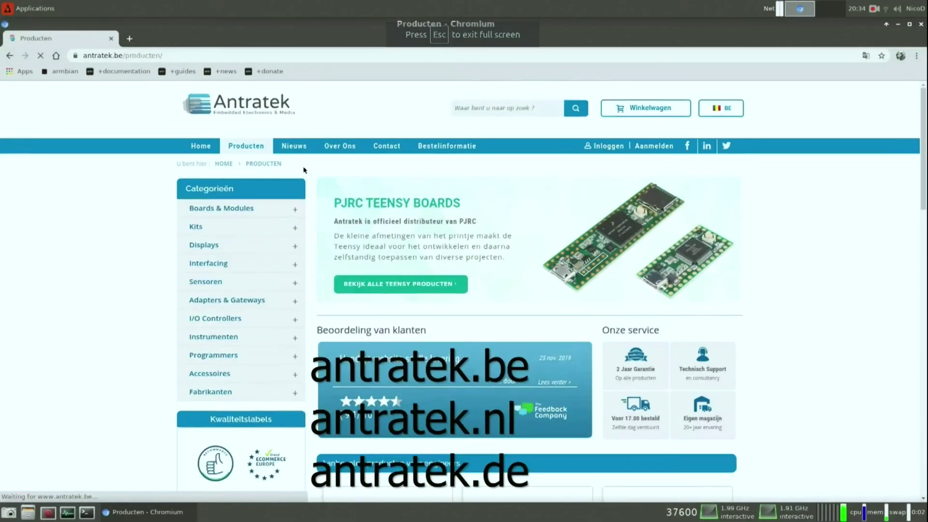
{"action": "right_click", "coordinate": [566, 410]}
{"action": "left_click", "coordinate": [635, 506]}
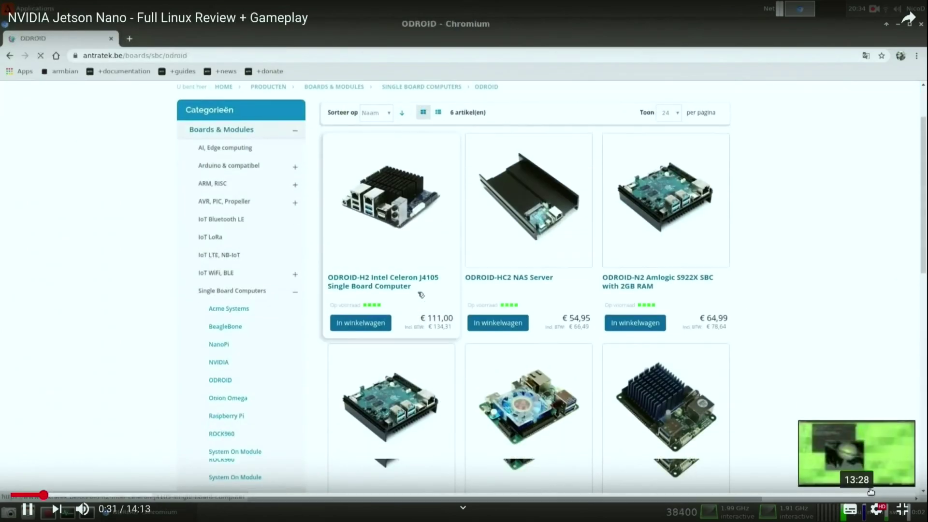
- Set the Jetson Nano review to 1440p and show the Statistieken voor nerds overlay
{"action": "left_click", "coordinate": [876, 508]}
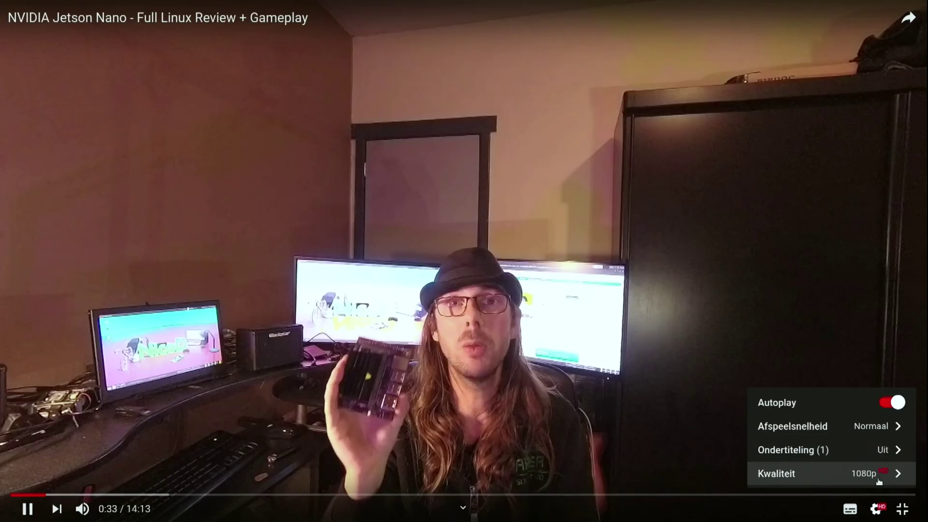
{"action": "left_click", "coordinate": [879, 481]}
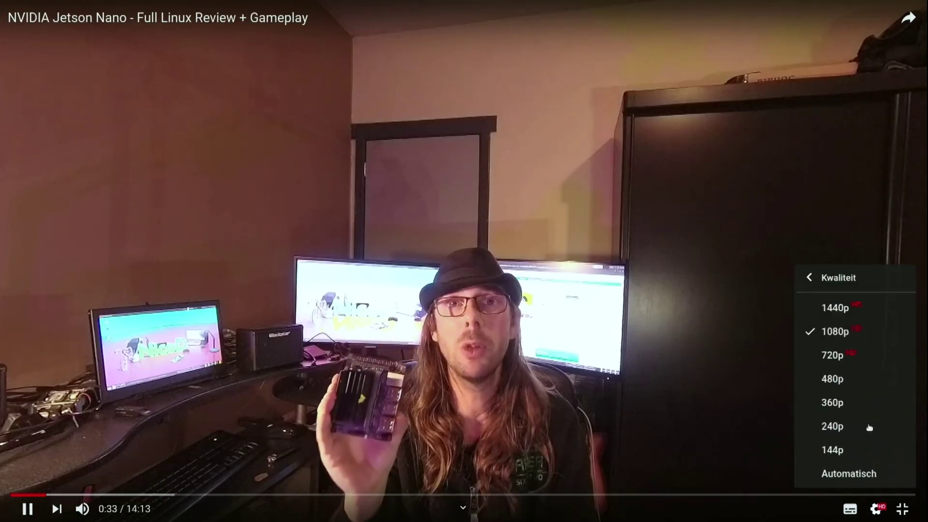
{"action": "left_click", "coordinate": [870, 318]}
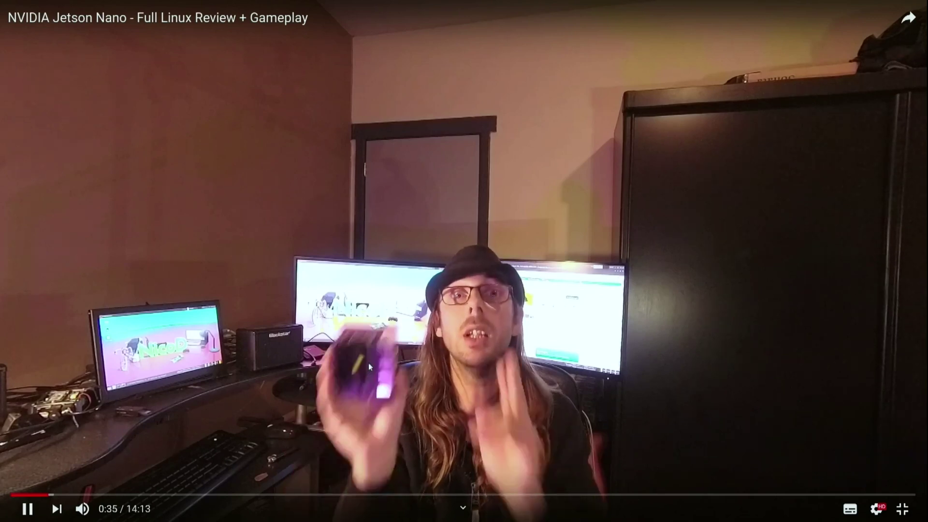
{"action": "right_click", "coordinate": [270, 281]}
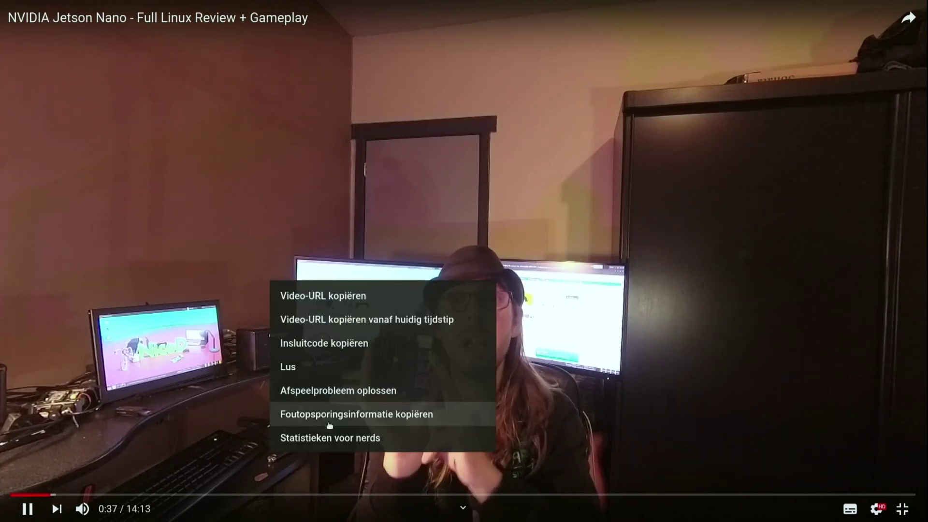
{"action": "left_click", "coordinate": [332, 438]}
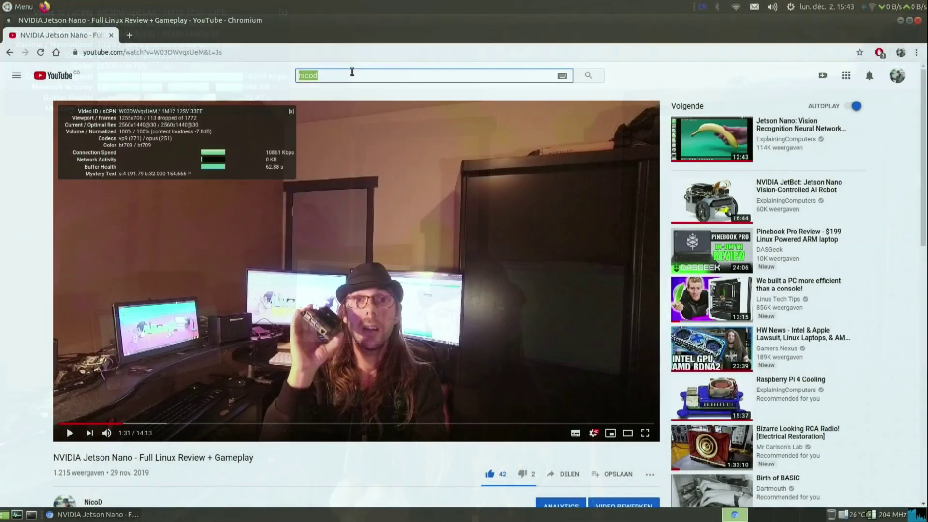
- Search YouTube for Linus Tech Tips and open the newest video
{"action": "key", "text": "BackSpace"}
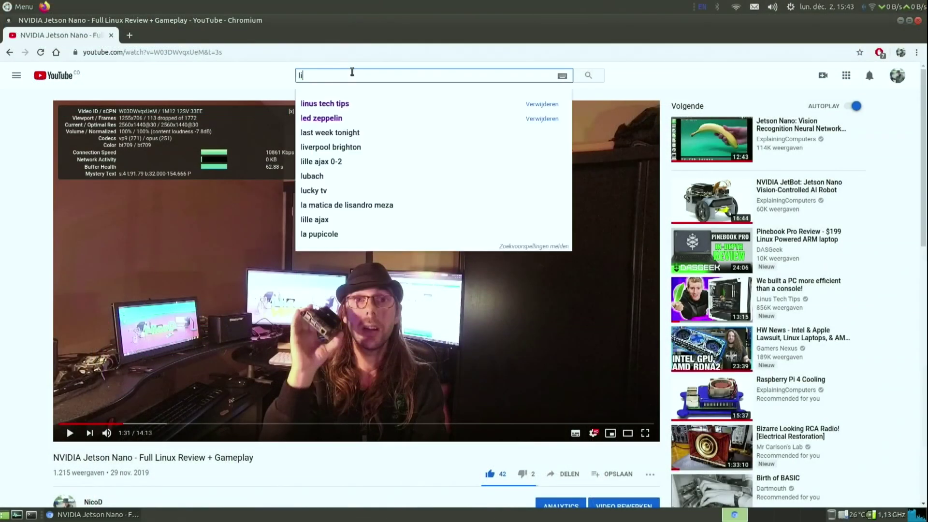
{"action": "type", "text": "linux"}
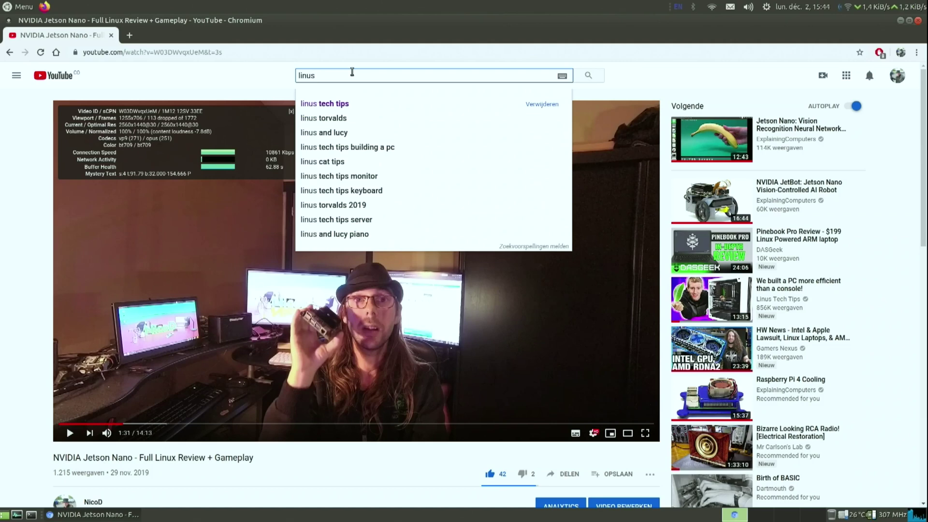
{"action": "key", "text": "Return"}
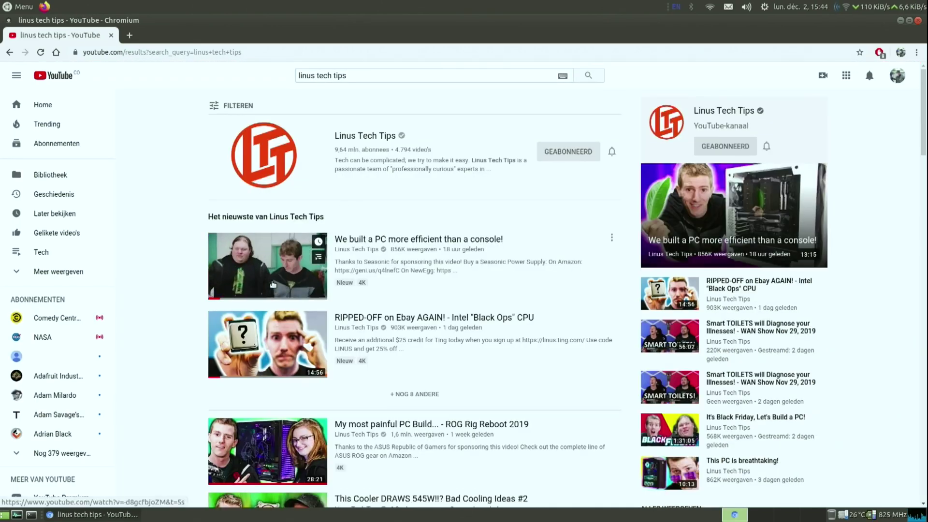
{"action": "left_click", "coordinate": [273, 284]}
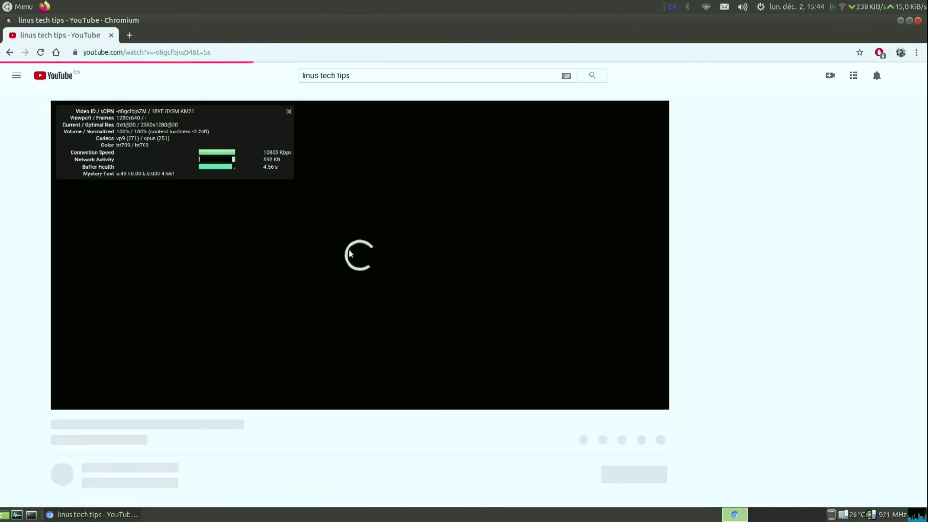
- Set the video's playback quality to 1440p and make the browser full screen with F11
{"action": "left_click", "coordinate": [598, 404]}
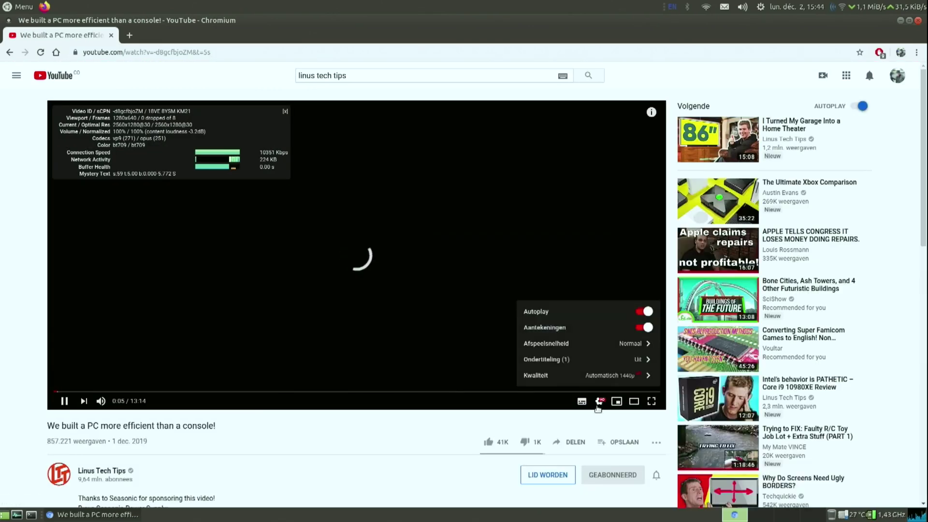
{"action": "left_click", "coordinate": [613, 377]}
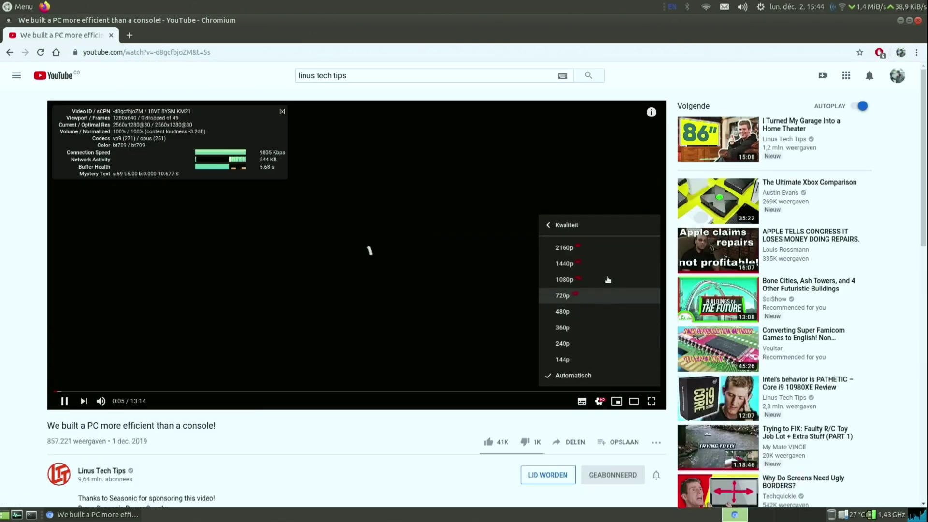
{"action": "left_click", "coordinate": [586, 263]}
{"action": "key", "text": "F11"}
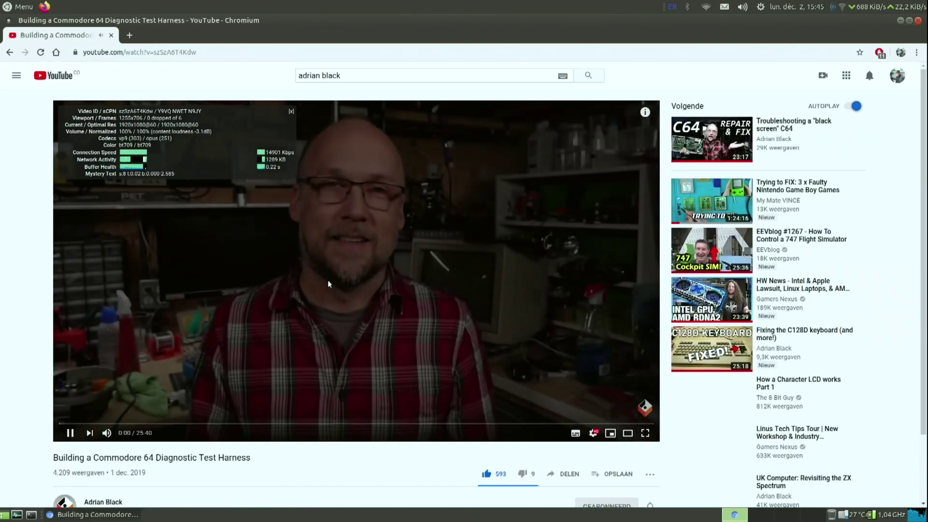
- Change the Commodore 64 harness video's playback quality and put the browser in full screen with F11
{"action": "scroll", "coordinate": [345, 297], "scroll_direction": "down", "scroll_amount": 2}
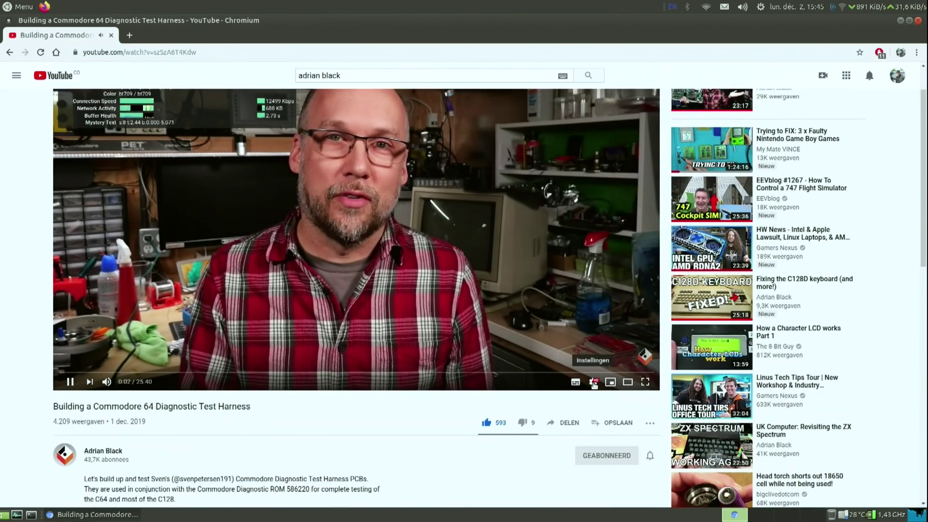
{"action": "left_click", "coordinate": [593, 382]}
{"action": "left_click", "coordinate": [603, 356]}
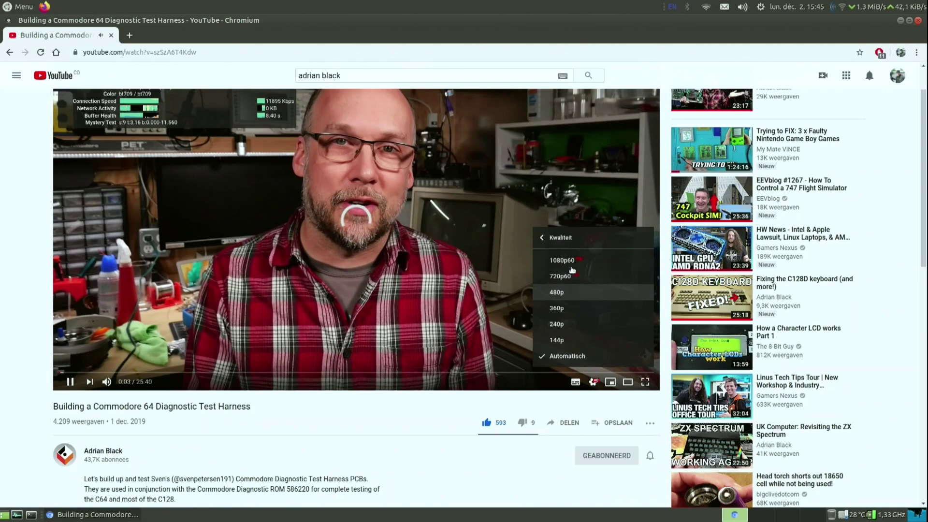
{"action": "left_click", "coordinate": [572, 284]}
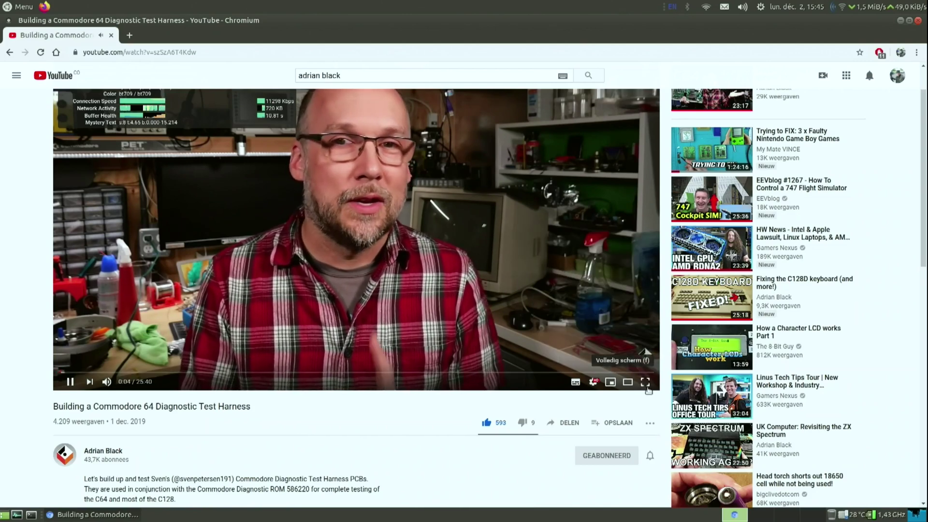
{"action": "key", "text": "F11"}
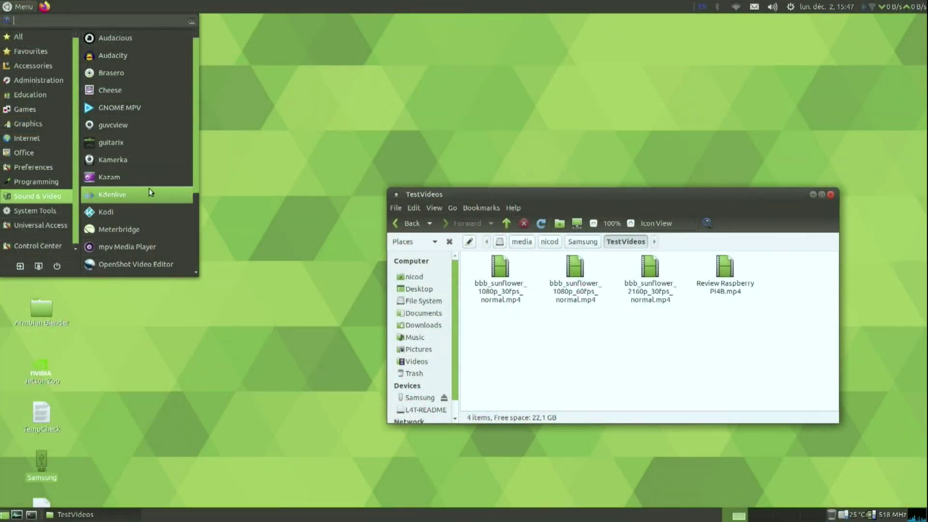
- Launch VLC media player, accept its network access privacy notice, and move its window aside
{"action": "scroll", "coordinate": [161, 207], "scroll_direction": "down", "scroll_amount": 3}
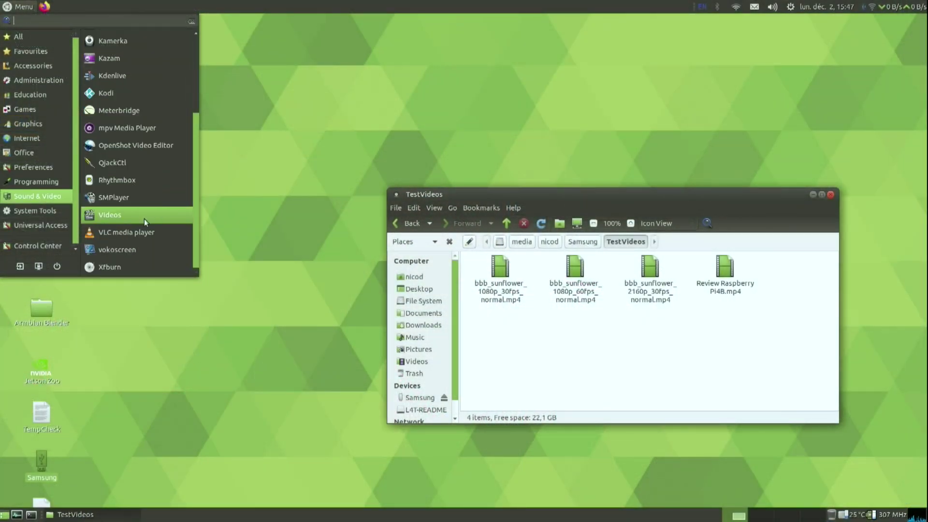
{"action": "left_click", "coordinate": [140, 232]}
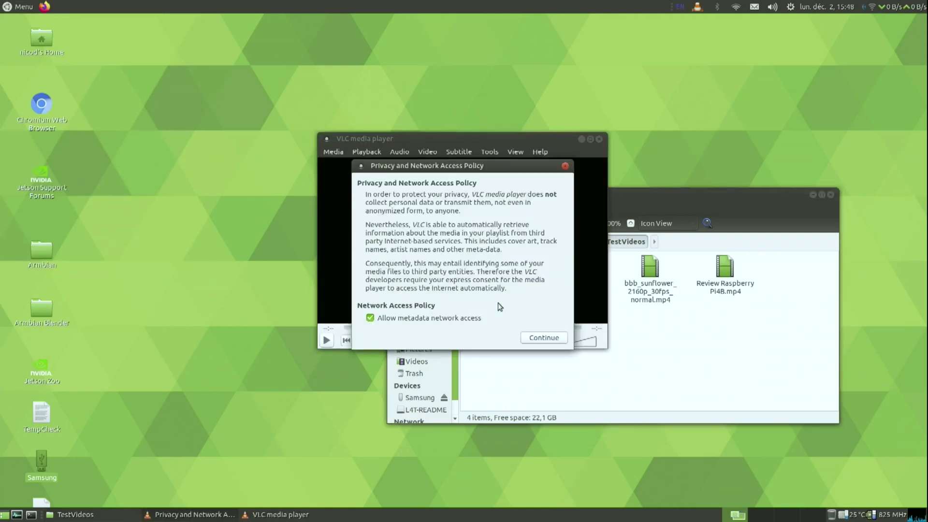
{"action": "left_click", "coordinate": [545, 338]}
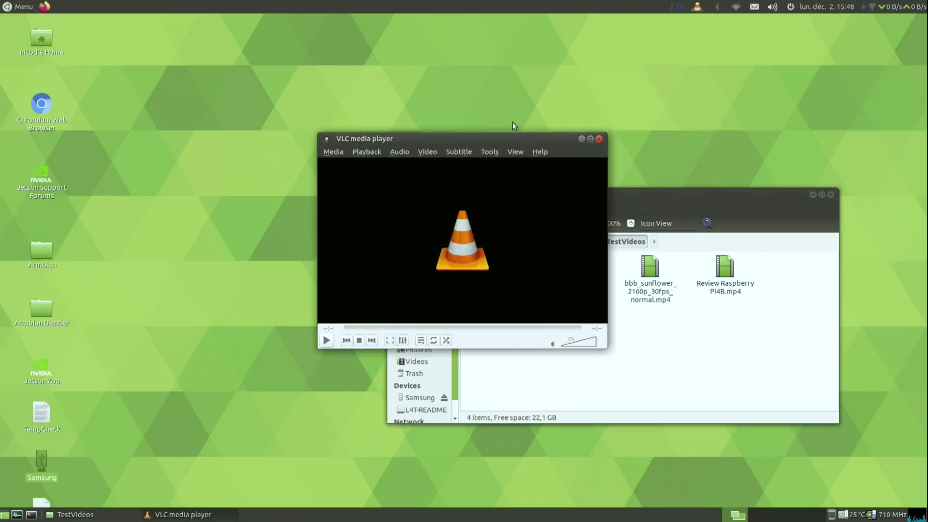
{"action": "left_click_drag", "start_coordinate": [524, 139], "coordinate": [350, 203]}
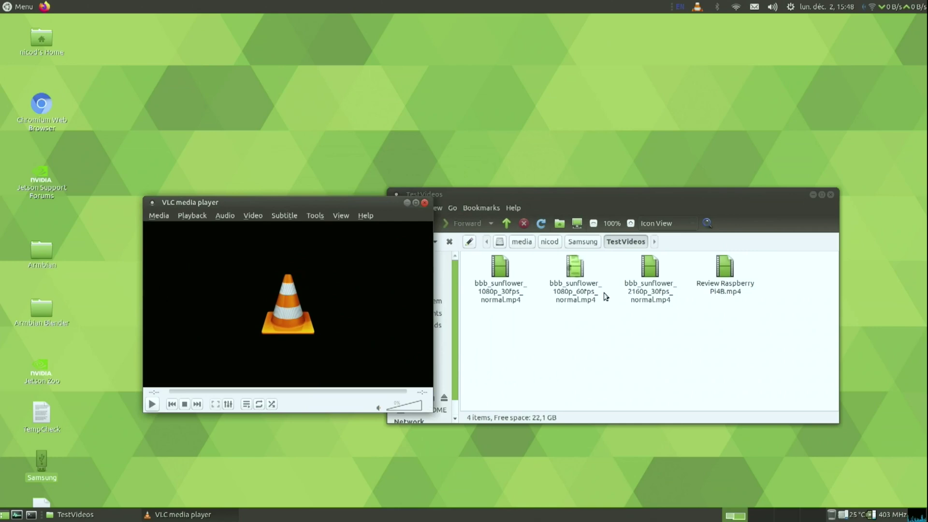
- Select bbb_sunflower_1080p_30fps_normal.mp4 in TestVideos and launch GNOME MPV
{"action": "left_click", "coordinate": [502, 288]}
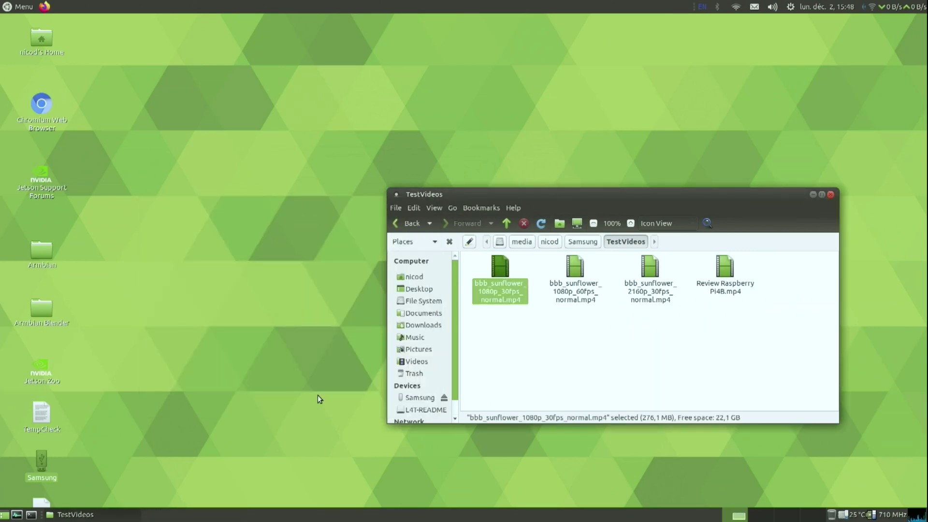
{"action": "key", "text": "super"}
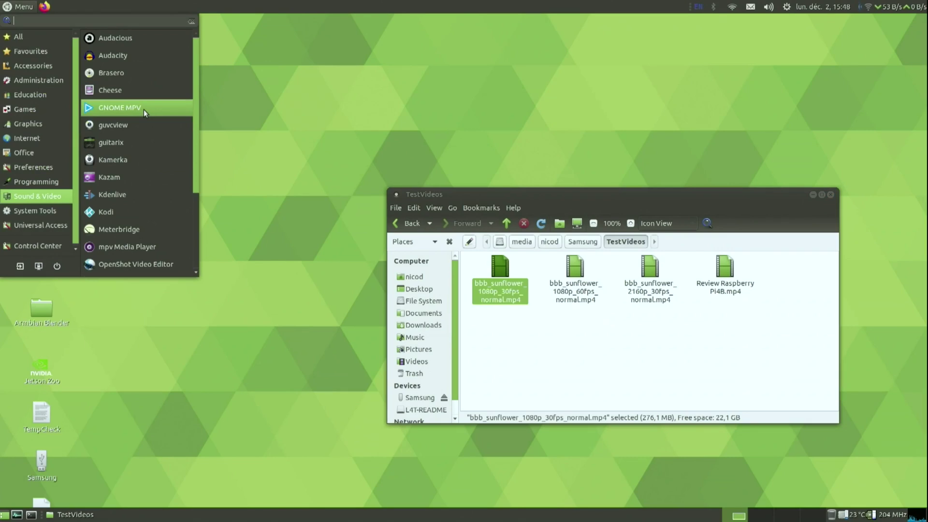
{"action": "left_click", "coordinate": [144, 109]}
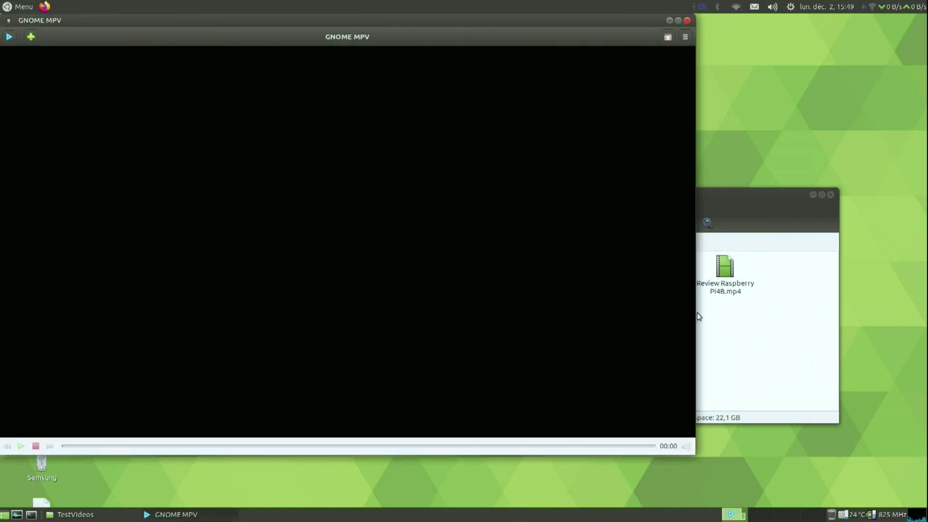
- Drop the 1080p 30fps sunflower file into GNOME MPV, play it full screen, and seek to about 02:26
{"action": "left_click", "coordinate": [697, 313]}
{"action": "left_click_drag", "start_coordinate": [521, 285], "coordinate": [297, 253]}
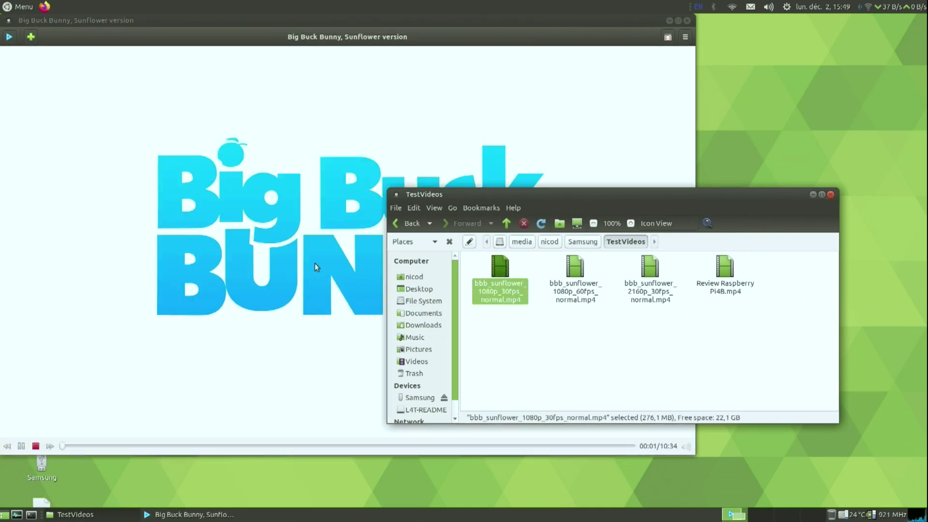
{"action": "double_click", "coordinate": [315, 263]}
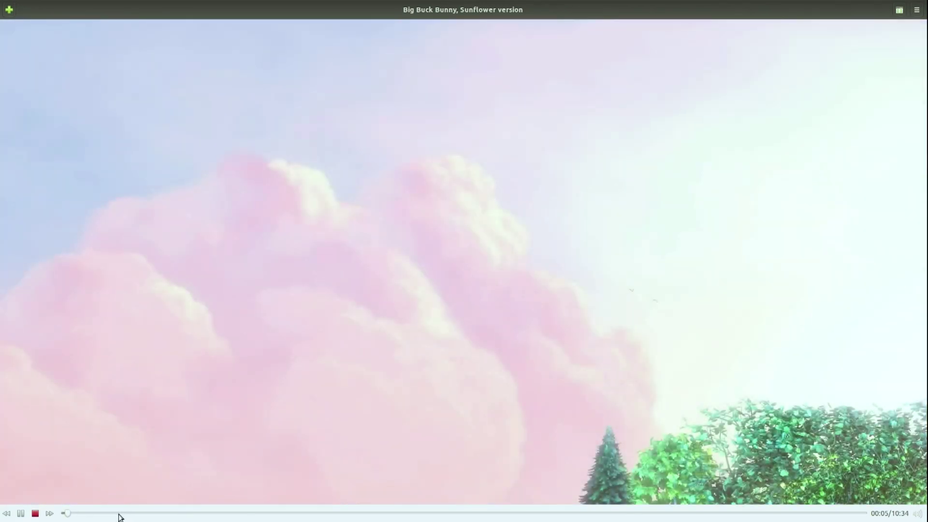
{"action": "left_click", "coordinate": [116, 513]}
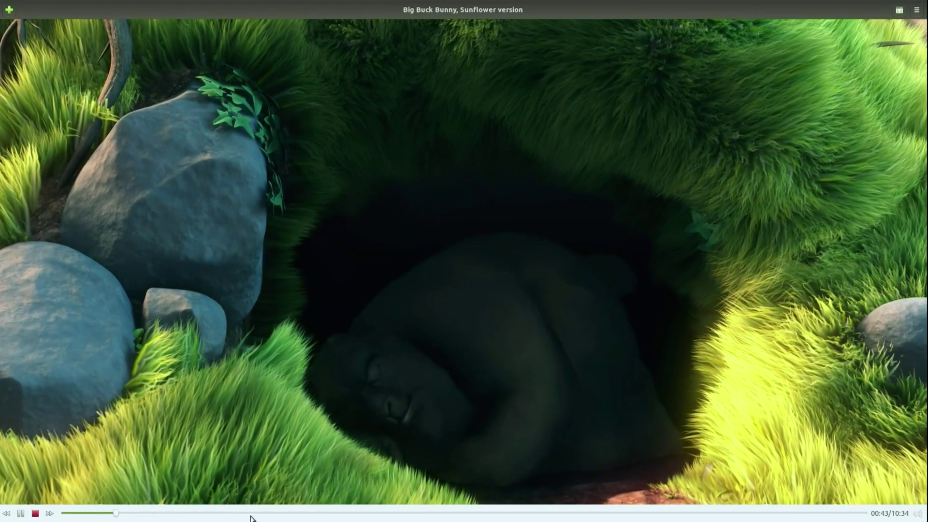
{"action": "left_click", "coordinate": [248, 513]}
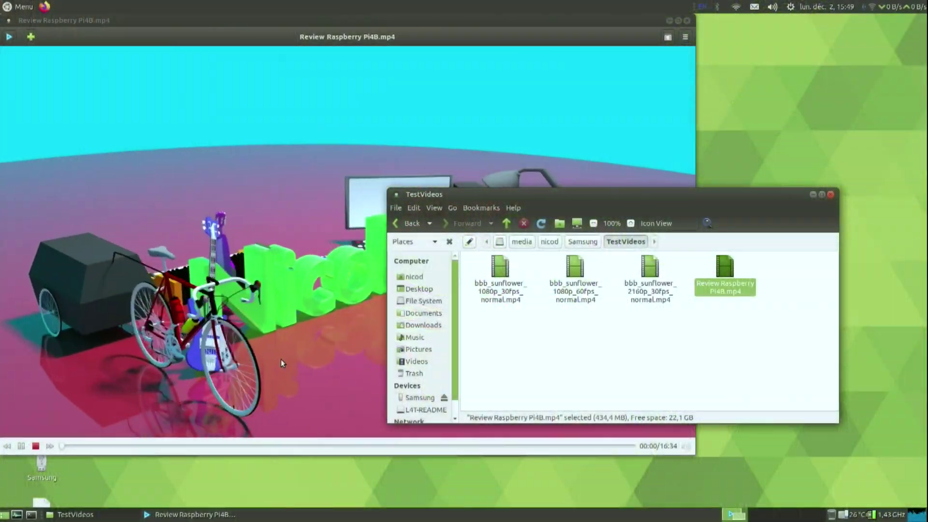
- Put Review Raspberry Pi4B.mp4 into fullscreen and drag the seek bar to about 03:05
{"action": "double_click", "coordinate": [281, 359]}
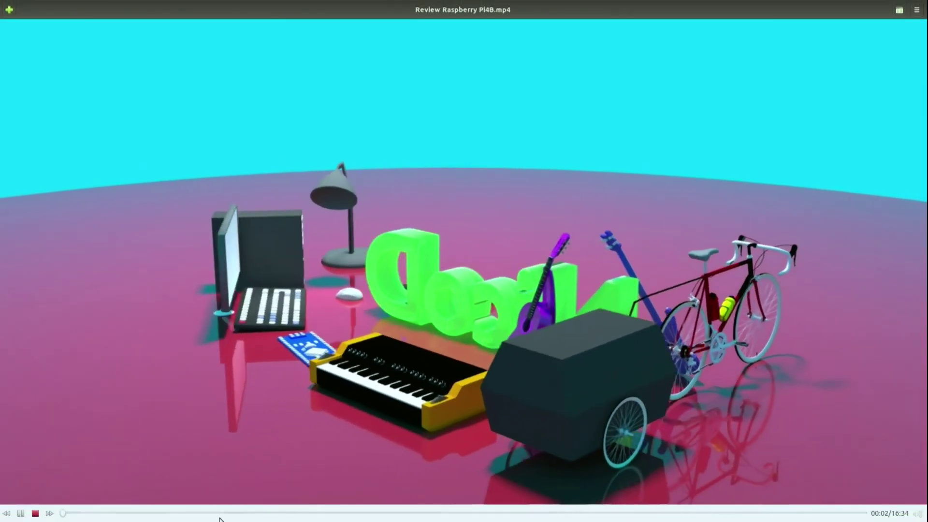
{"action": "left_click_drag", "start_coordinate": [219, 512], "coordinate": [216, 511]}
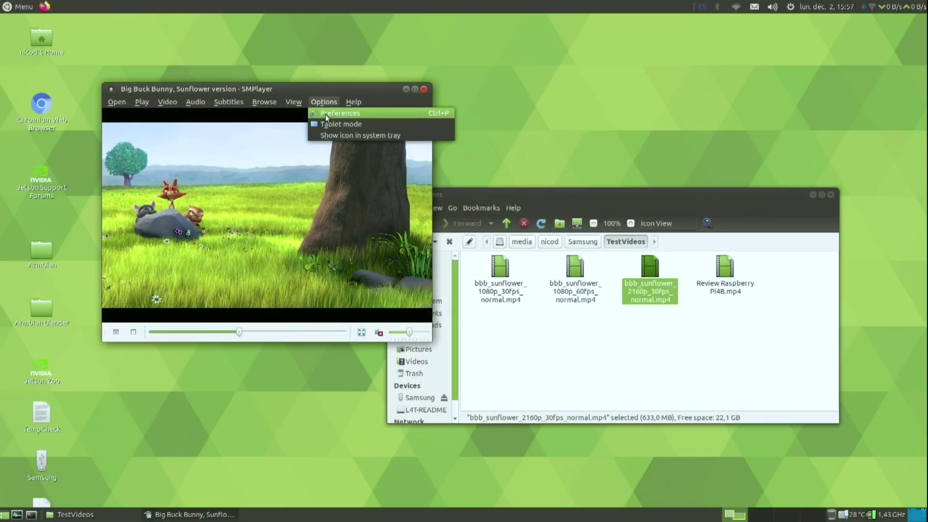
- Confirm SMPlayer's vdpau output in Preferences, then watch the 2160p sunflower video full screen
{"action": "left_click", "coordinate": [326, 114]}
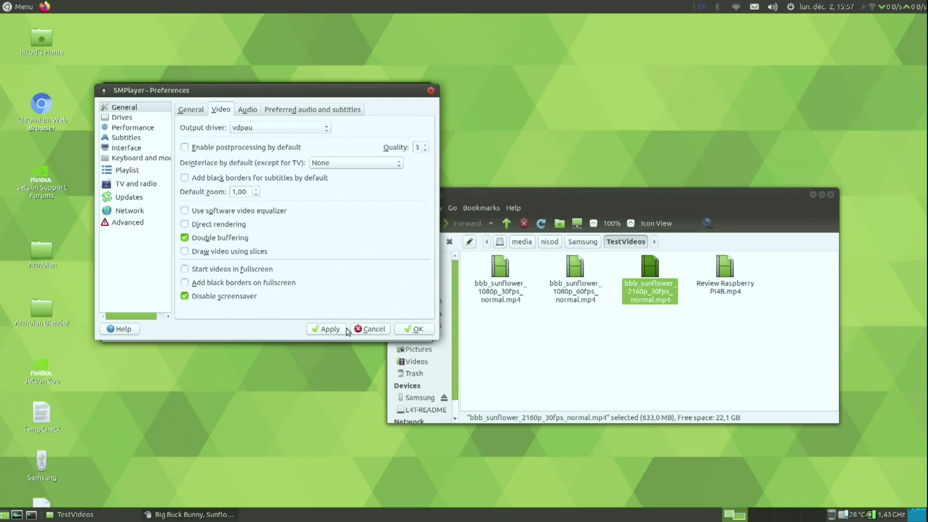
{"action": "left_click", "coordinate": [413, 331]}
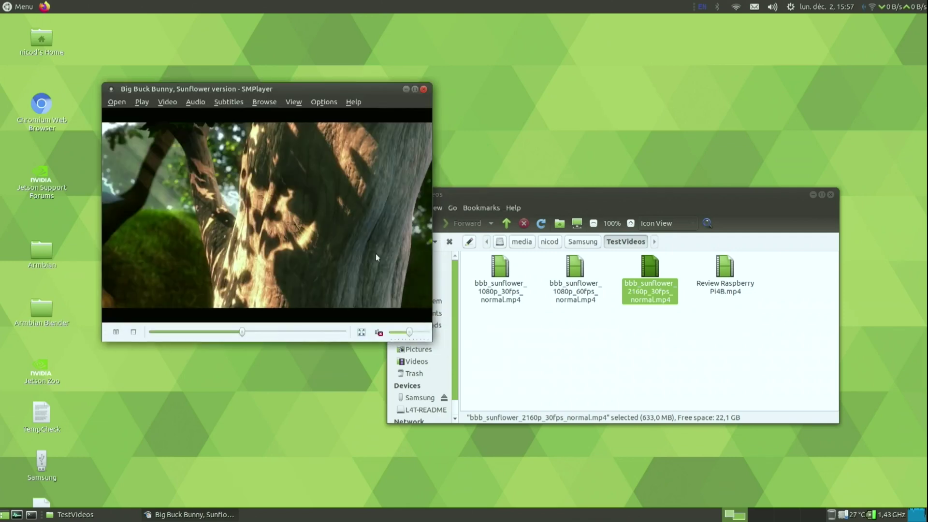
{"action": "double_click", "coordinate": [358, 233]}
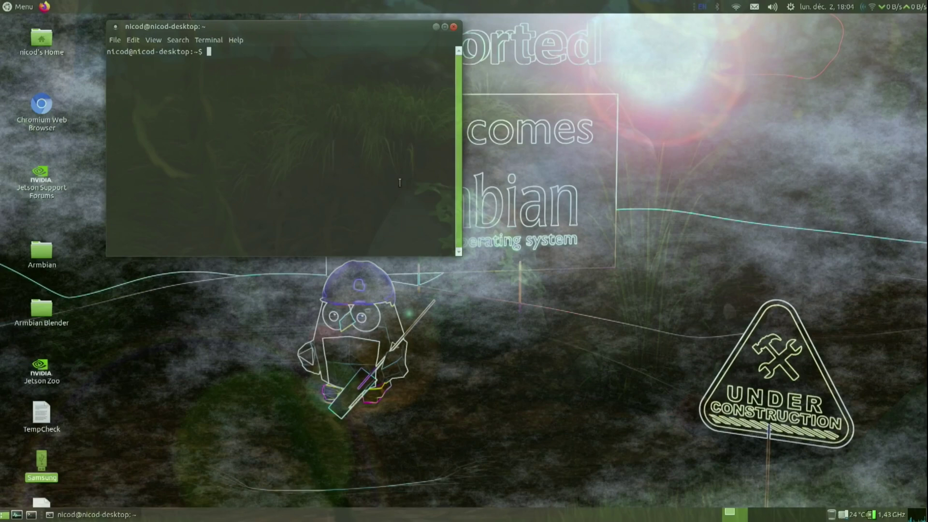
- List the home folder with ls and run nvgstplayer -i on the Our Planet S01E8 2160p HDR file
{"action": "key", "text": "Return"}
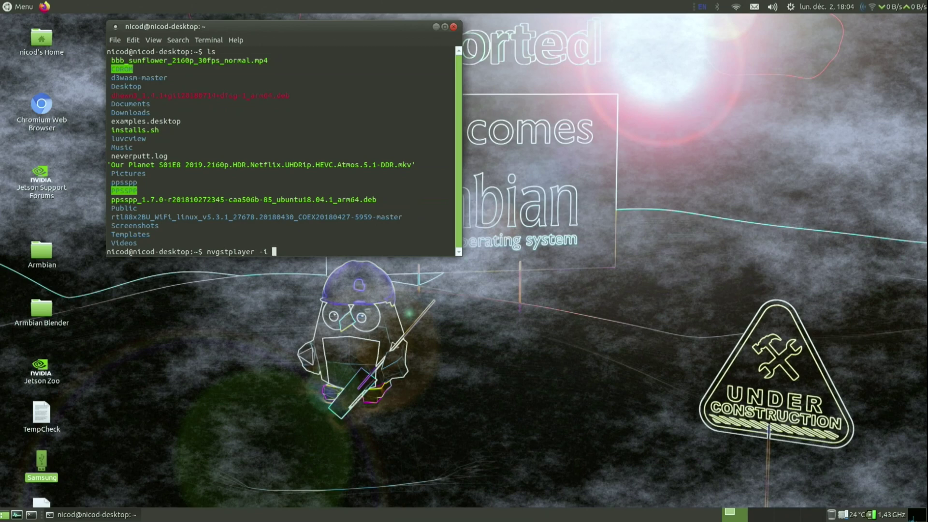
{"action": "key", "text": "Tab"}
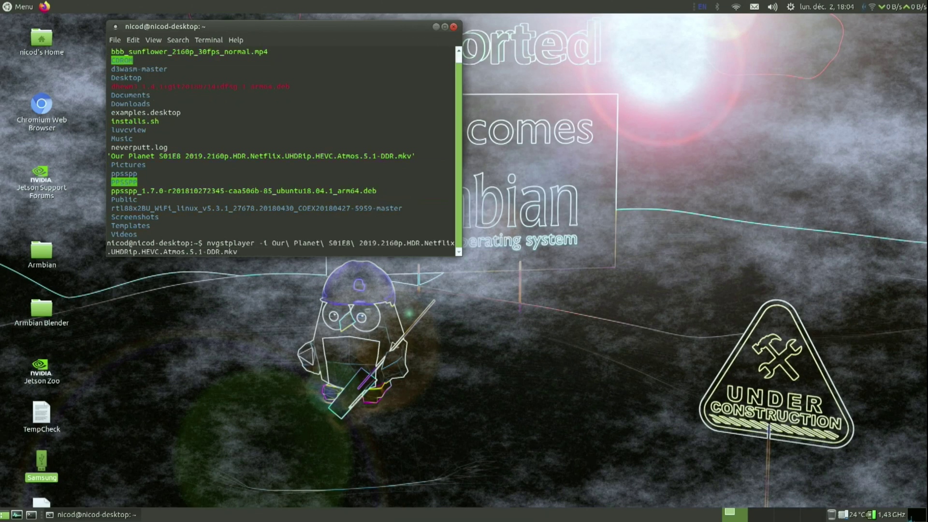
{"action": "key", "text": "Return"}
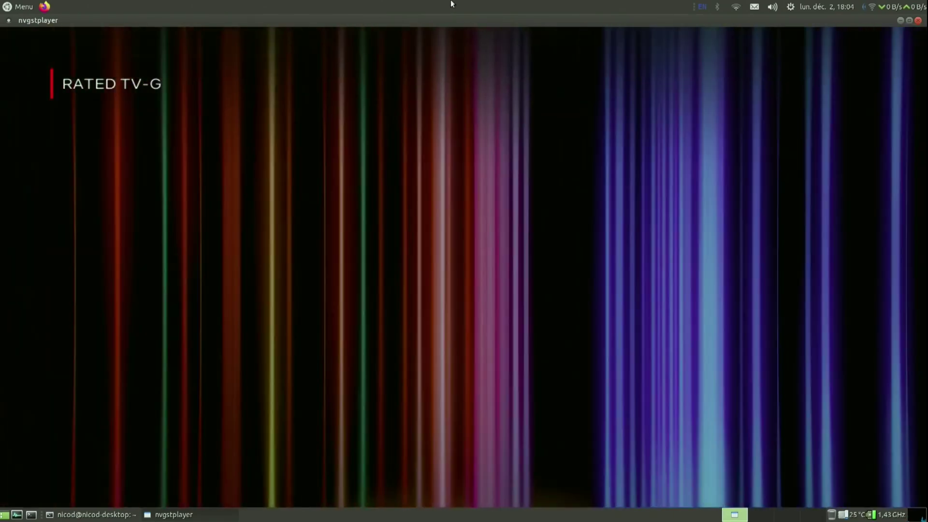
- Turn on Autohide in the Properties of both the top and bottom desktop panels
{"action": "right_click", "coordinate": [452, 6]}
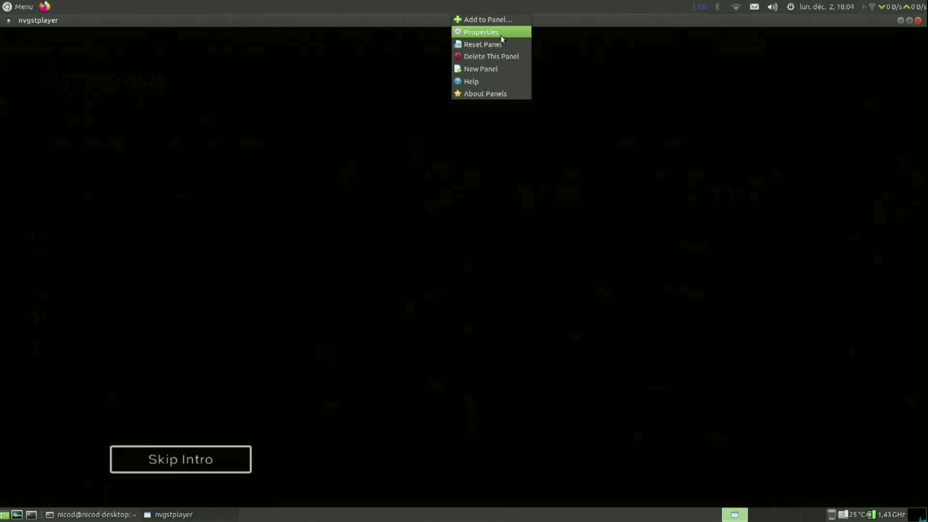
{"action": "left_click", "coordinate": [463, 152]}
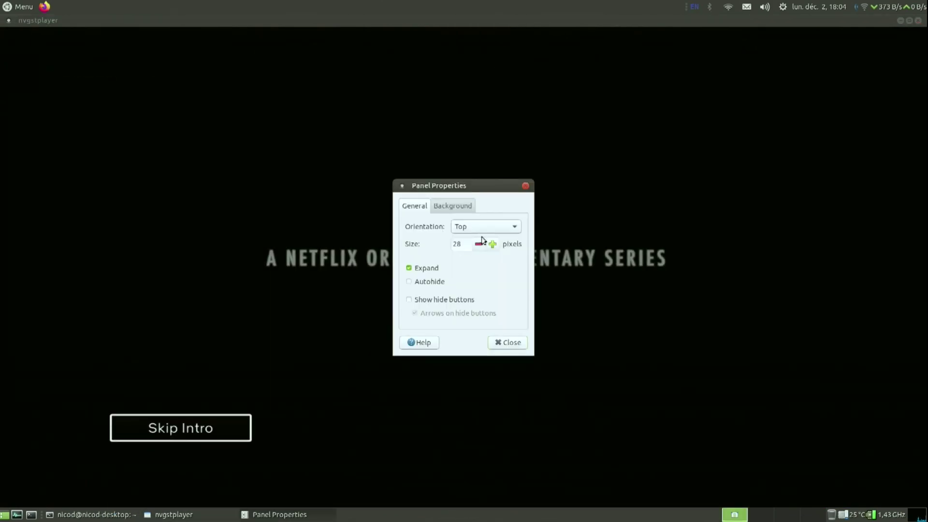
{"action": "left_click", "coordinate": [409, 281]}
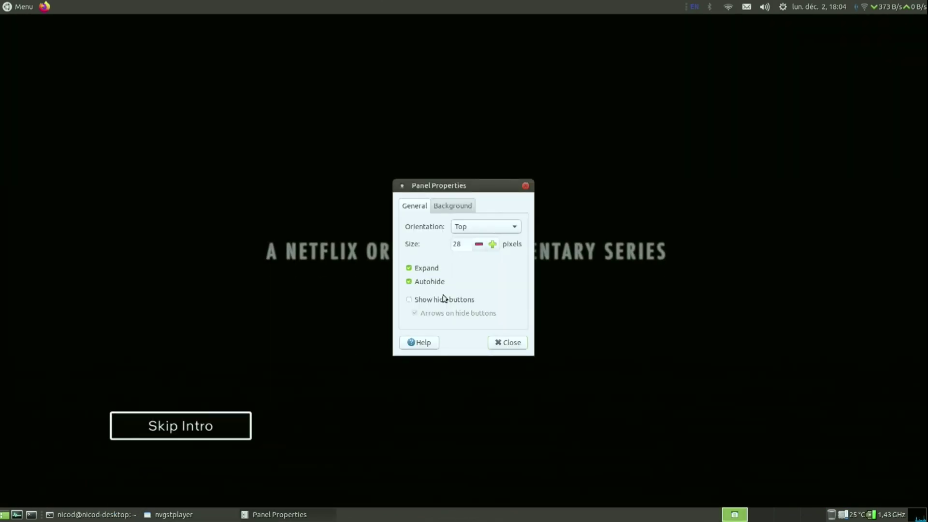
{"action": "left_click", "coordinate": [509, 343]}
{"action": "right_click", "coordinate": [441, 515]}
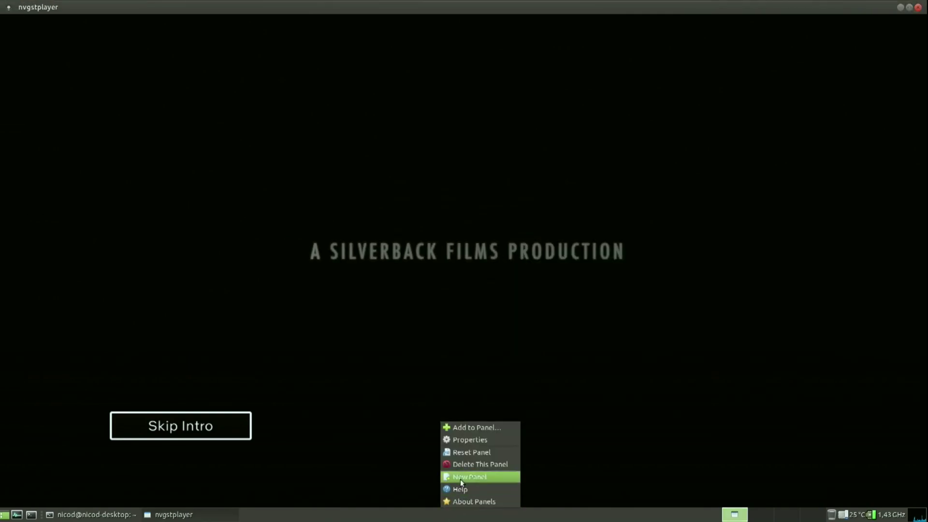
{"action": "left_click", "coordinate": [481, 441]}
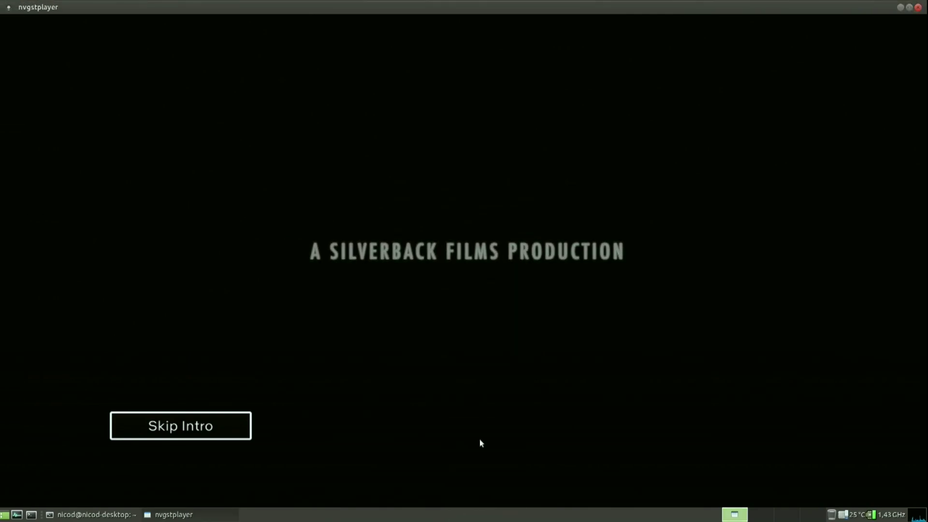
{"action": "left_click", "coordinate": [429, 276]}
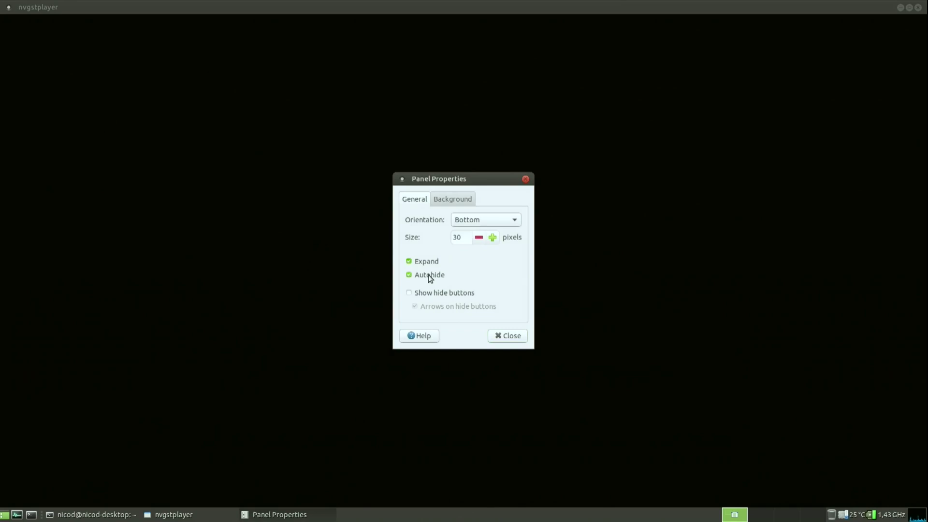
{"action": "left_click", "coordinate": [495, 341]}
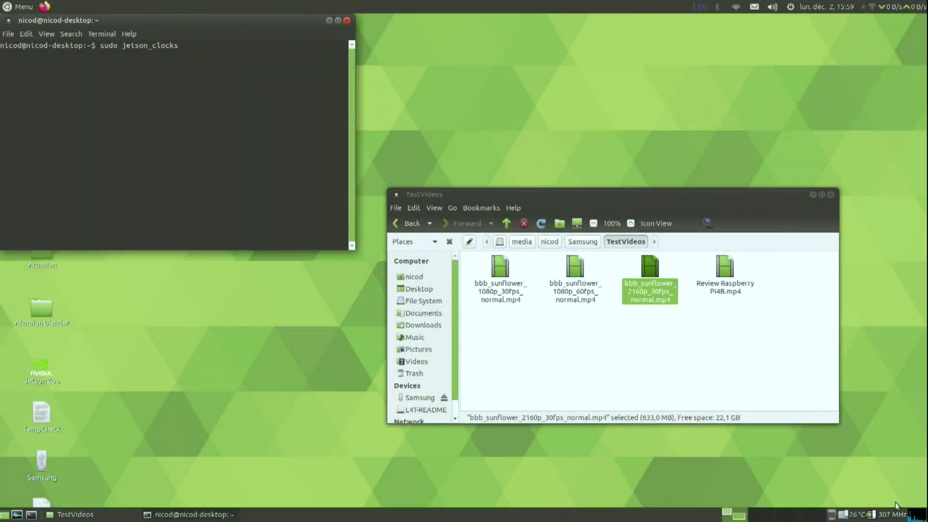
- Check the CPU frequency governor, then run sudo jetson_clocks with the administrator password
{"action": "left_click", "coordinate": [891, 515]}
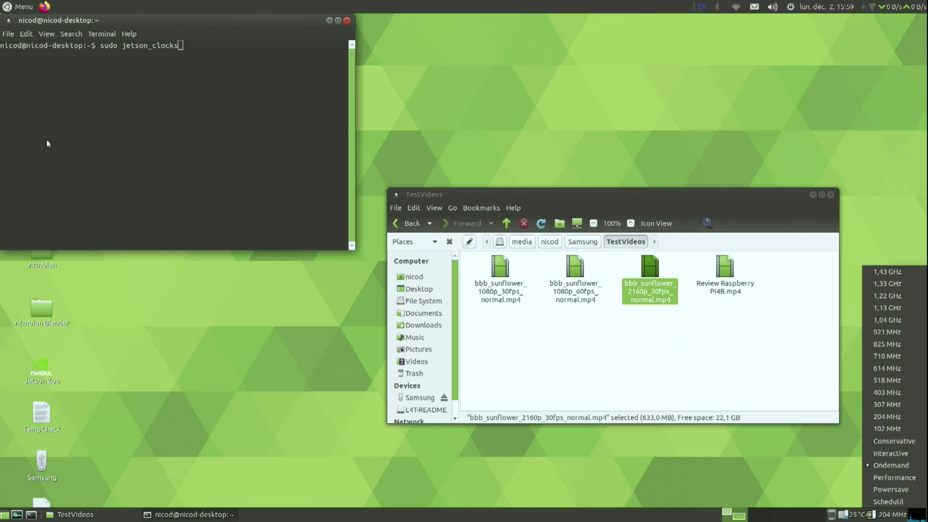
{"action": "left_click", "coordinate": [215, 102]}
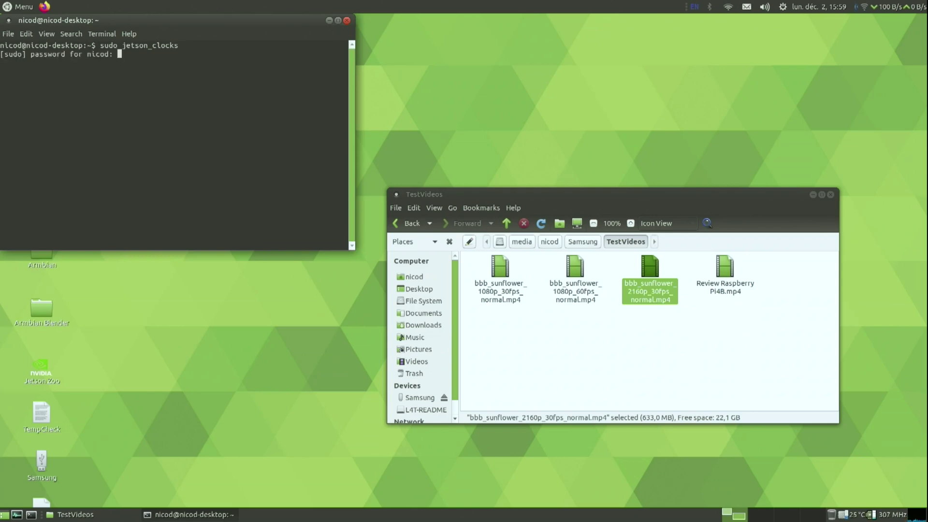
{"action": "key", "text": "Return"}
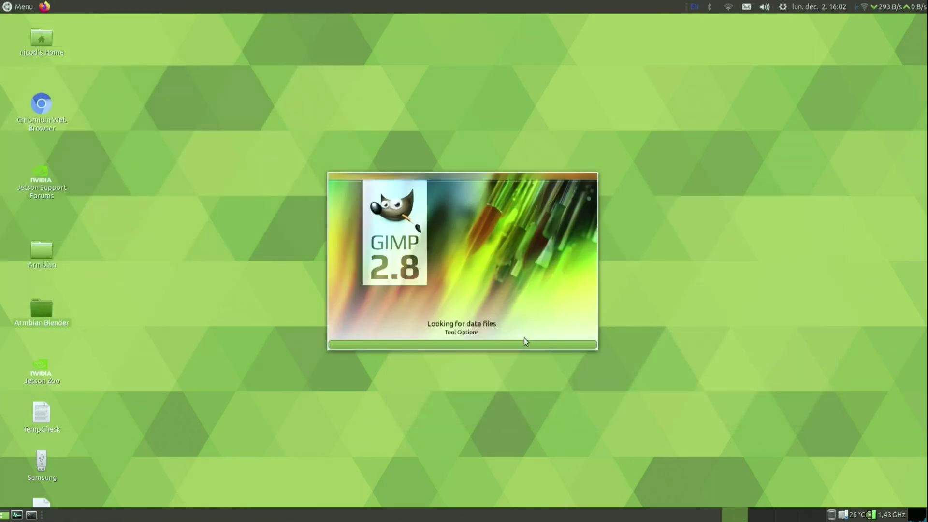
- Open the Under Construction Unsupported PNG from Desktop > Armbian Blender and maximise its window
{"action": "left_click", "coordinate": [206, 198]}
{"action": "left_click", "coordinate": [218, 231]}
{"action": "left_click", "coordinate": [58, 174]}
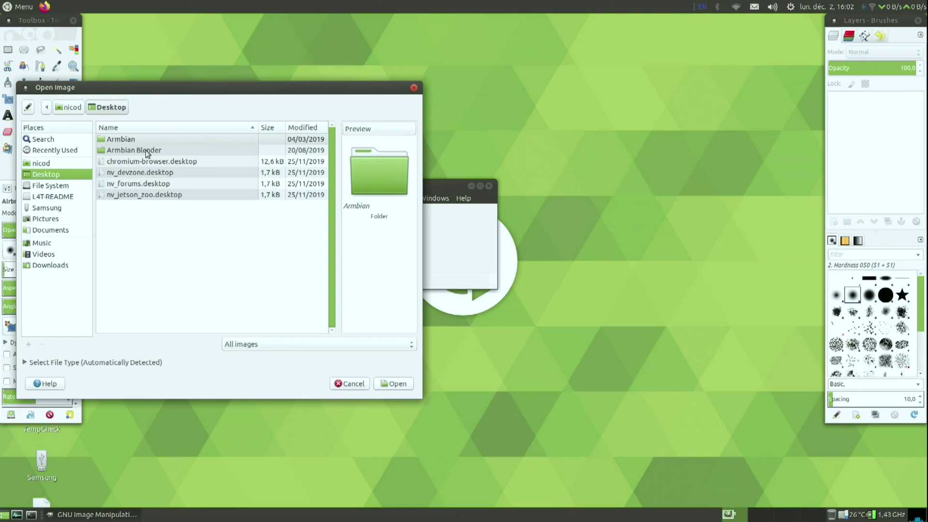
{"action": "double_click", "coordinate": [133, 150]}
{"action": "left_click", "coordinate": [178, 317]}
{"action": "double_click", "coordinate": [179, 317]}
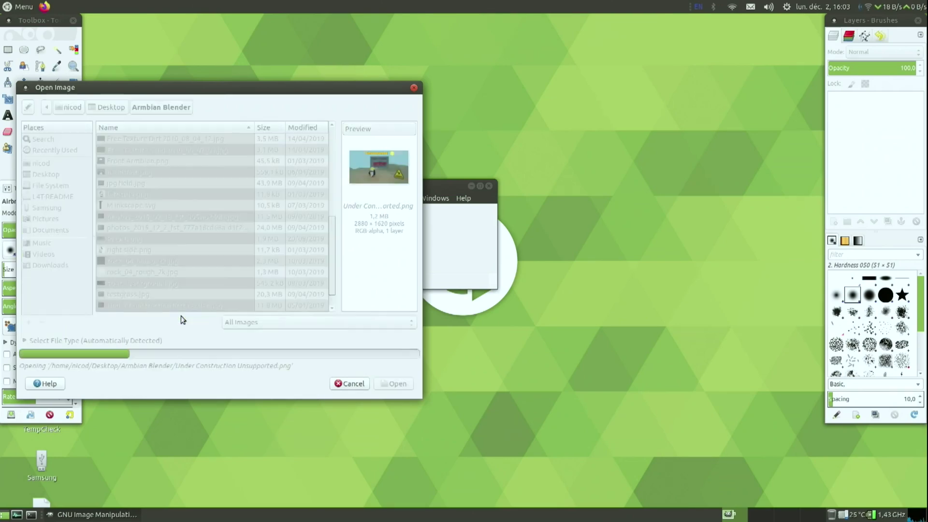
{"action": "double_click", "coordinate": [578, 69]}
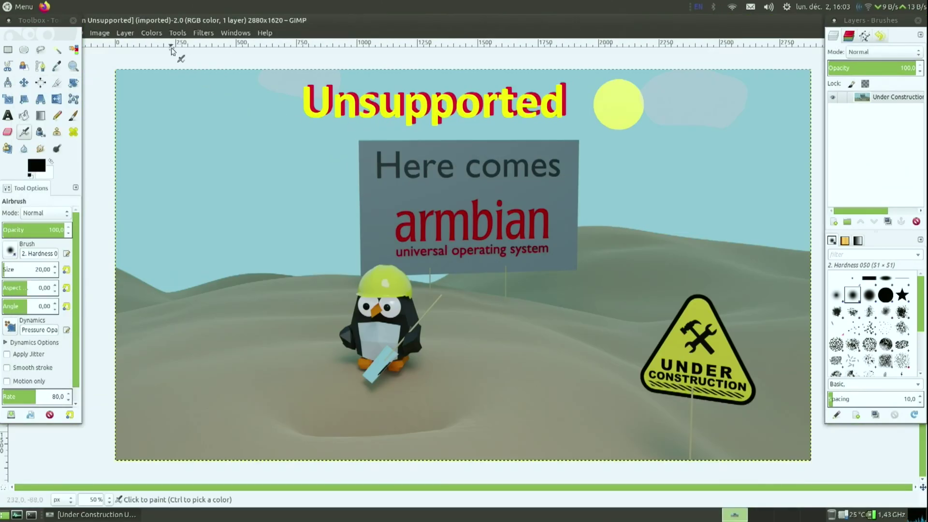
- Apply Sobel edge detection with amount 4,3 and Black edge mode
{"action": "left_click", "coordinate": [207, 33]}
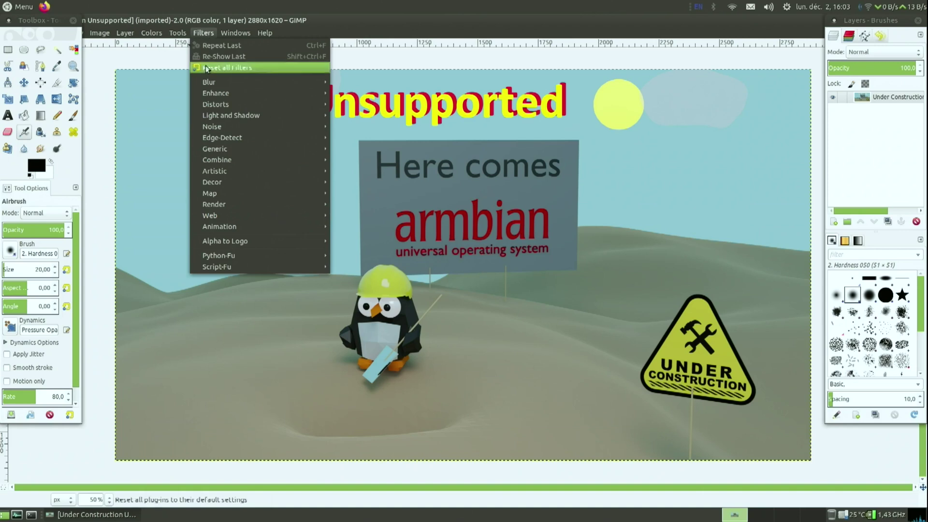
{"action": "mouse_move", "coordinate": [267, 140]}
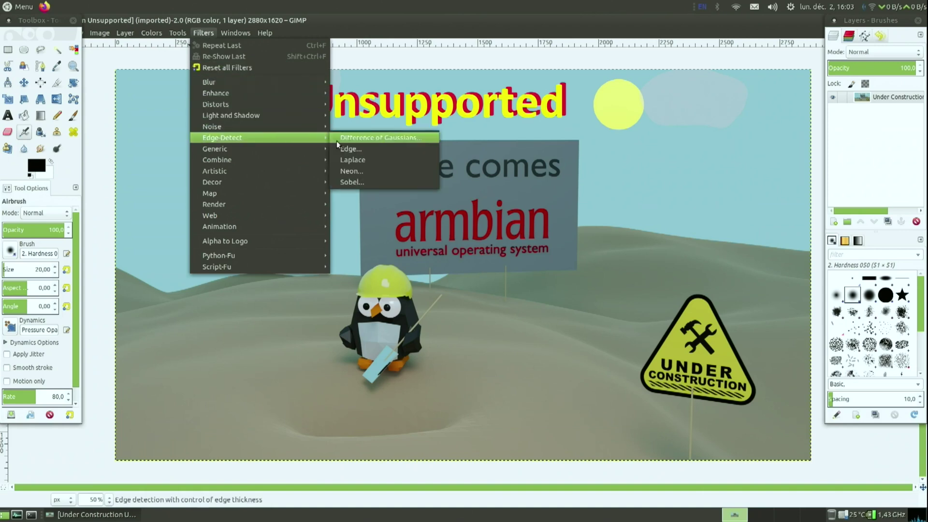
{"action": "left_click", "coordinate": [358, 148]}
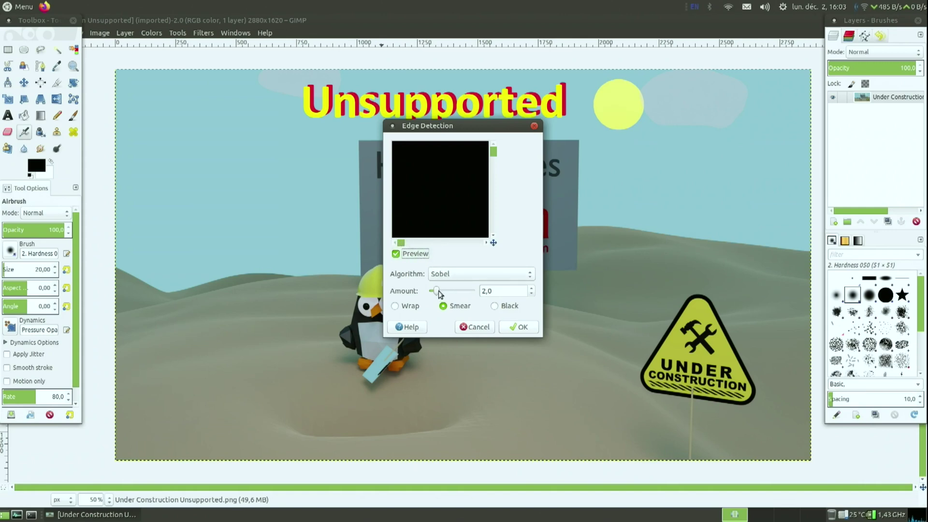
{"action": "left_click_drag", "start_coordinate": [439, 291], "coordinate": [436, 290]}
{"action": "left_click_drag", "start_coordinate": [404, 242], "coordinate": [434, 248]}
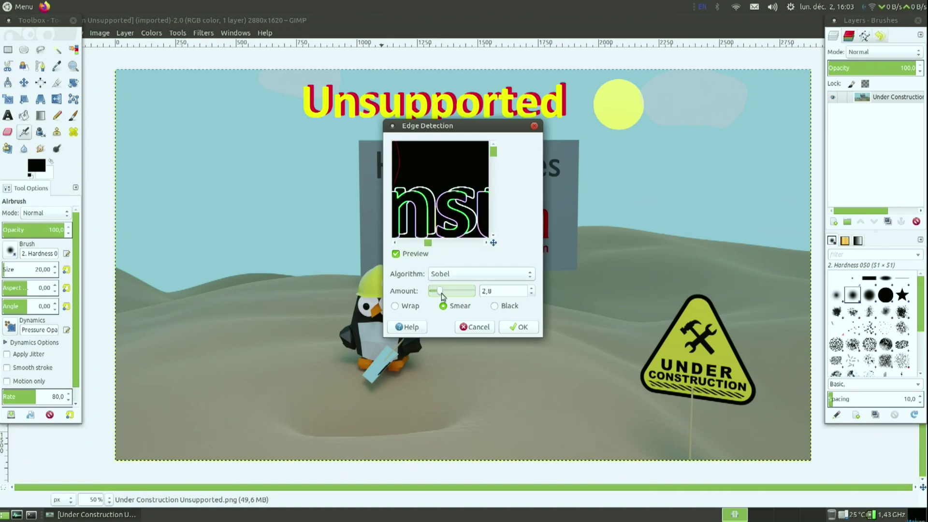
{"action": "left_click_drag", "start_coordinate": [462, 296], "coordinate": [464, 295]}
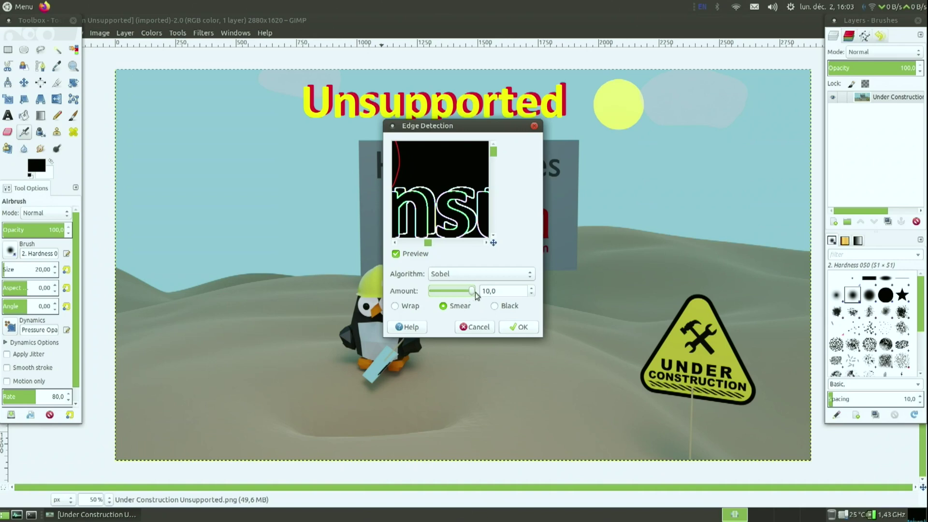
{"action": "left_click_drag", "start_coordinate": [432, 292], "coordinate": [435, 294]}
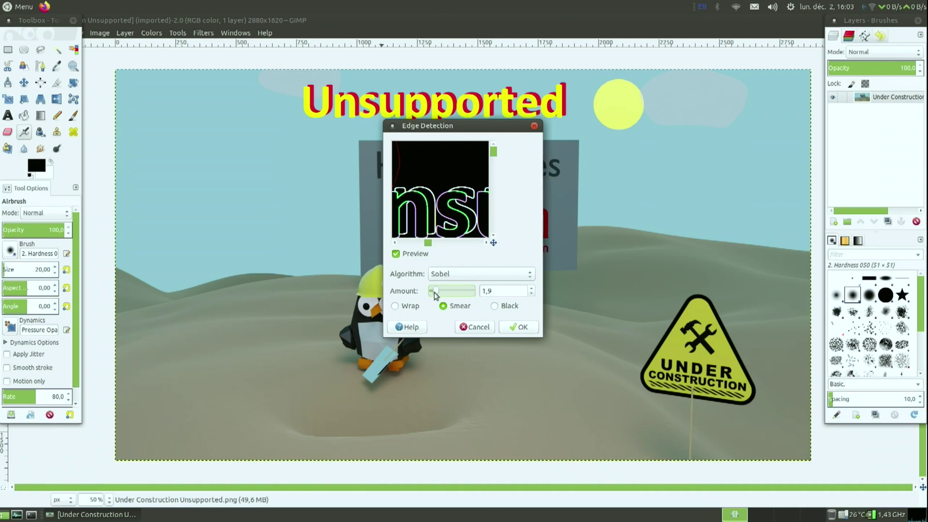
{"action": "left_click", "coordinate": [417, 311]}
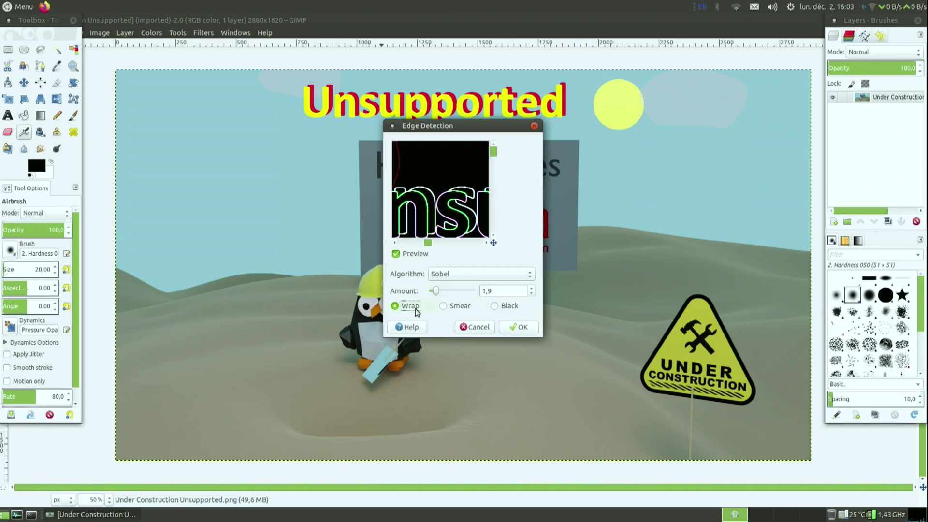
{"action": "left_click", "coordinate": [447, 292]}
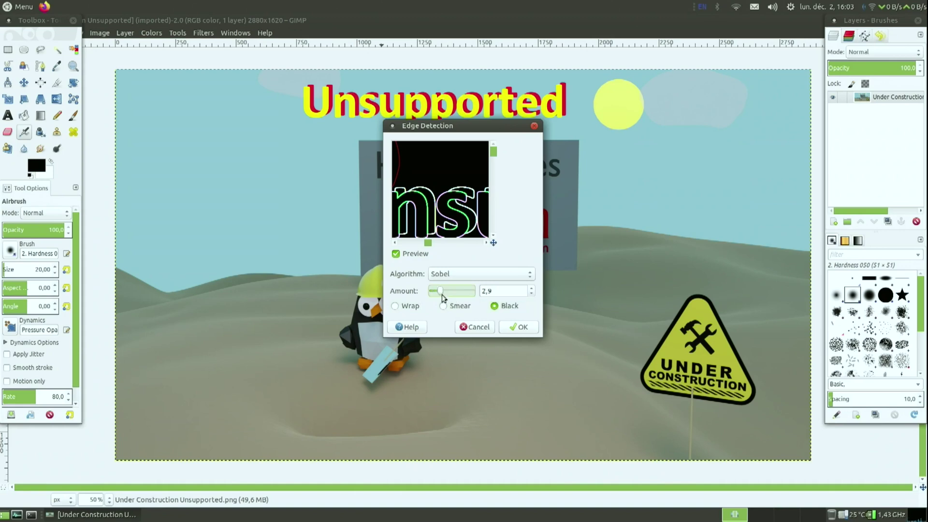
{"action": "left_click", "coordinate": [516, 327]}
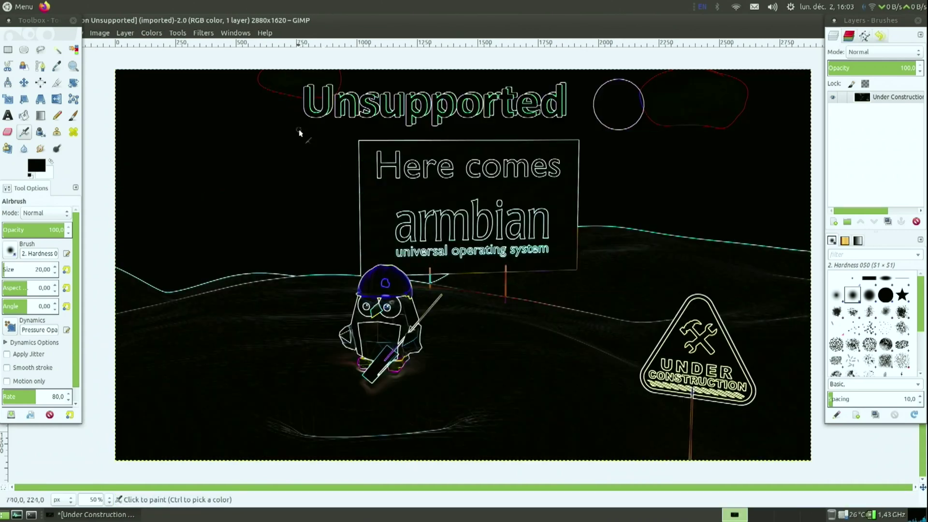
- Render a Lens Flare centred at X 2059, Y 202 over the top-right sun circle
{"action": "left_click", "coordinate": [203, 33]}
{"action": "mouse_move", "coordinate": [264, 203]}
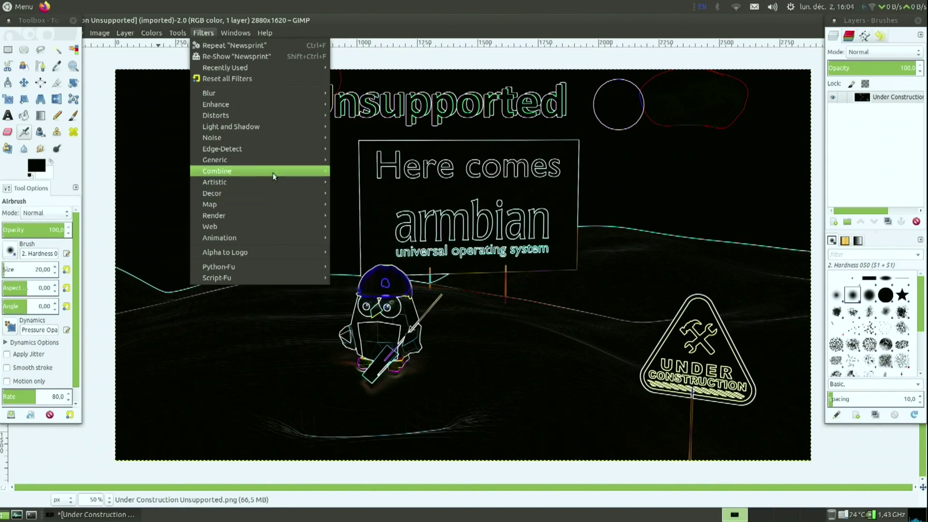
{"action": "mouse_move", "coordinate": [274, 171]}
{"action": "mouse_move", "coordinate": [281, 138]}
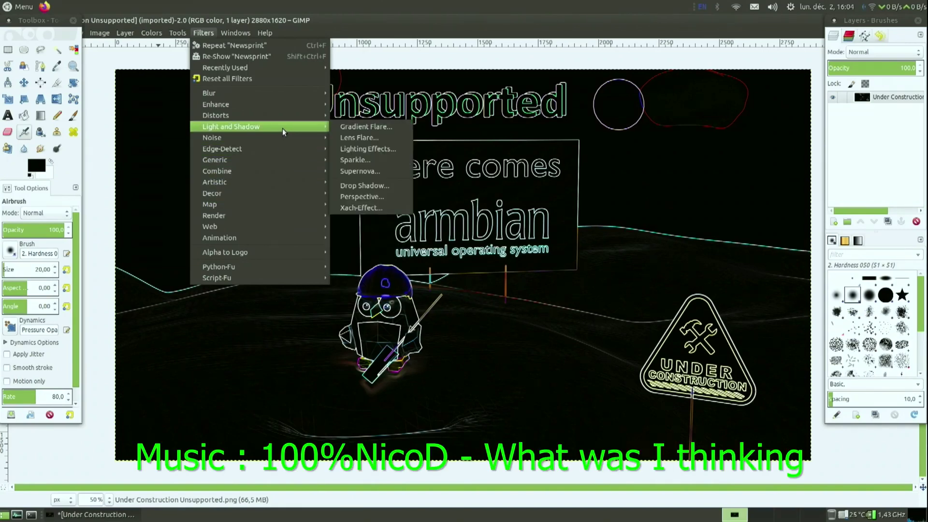
{"action": "left_click", "coordinate": [388, 140]}
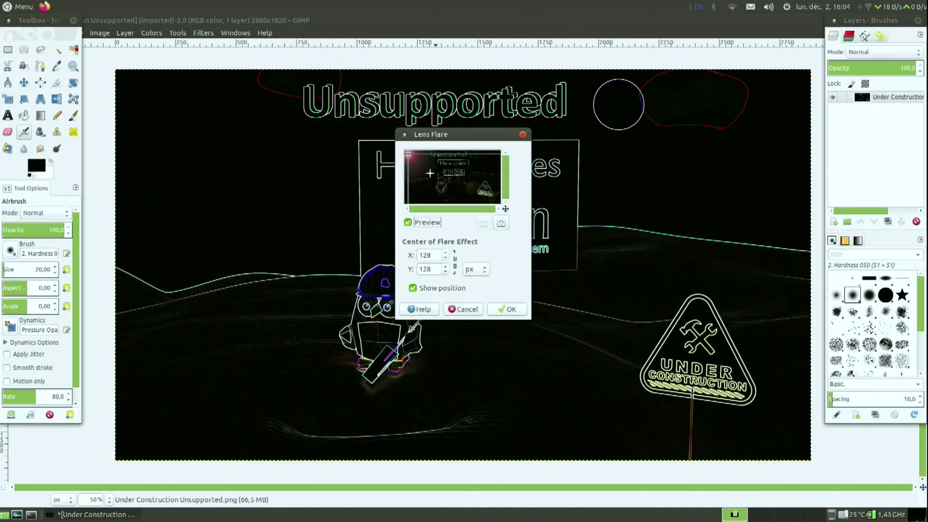
{"action": "left_click", "coordinate": [458, 167]}
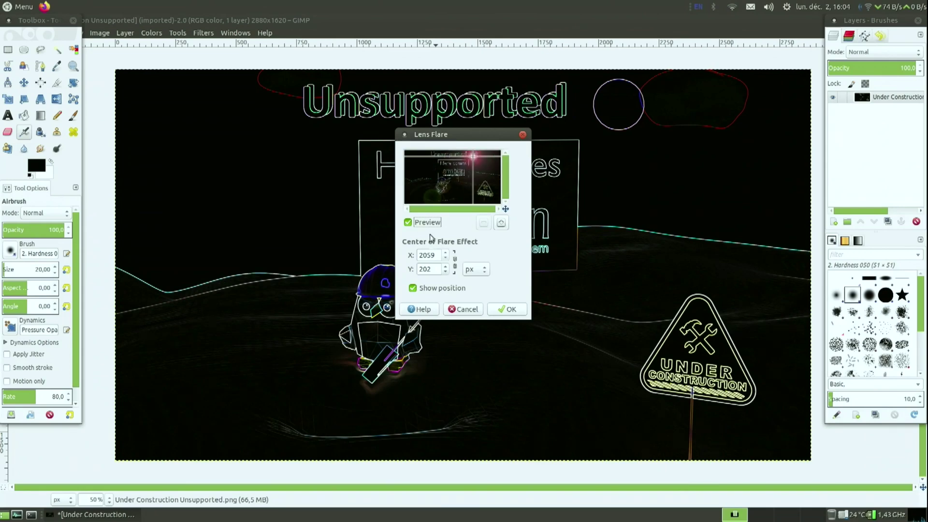
{"action": "left_click", "coordinate": [512, 308]}
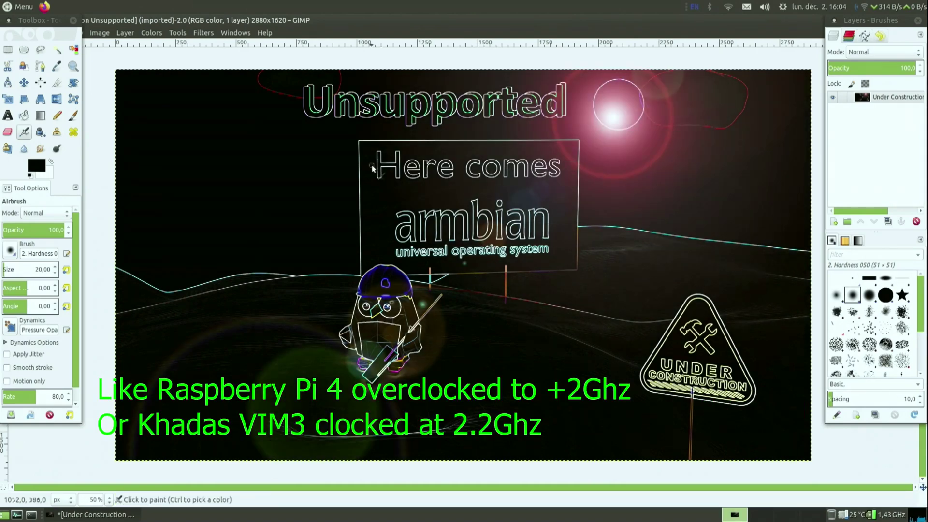
- Go through the Filters menu to Render > Clouds > Fog
{"action": "left_click", "coordinate": [203, 33]}
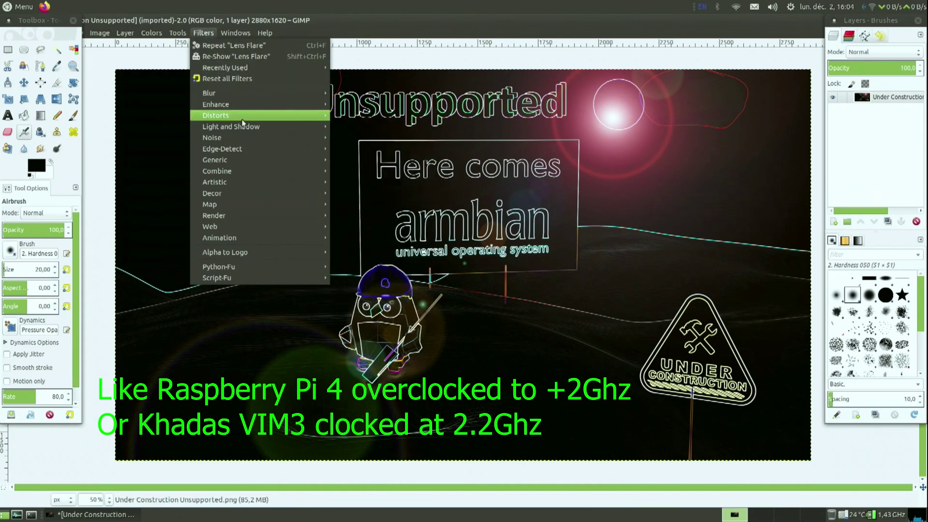
{"action": "mouse_move", "coordinate": [238, 104]}
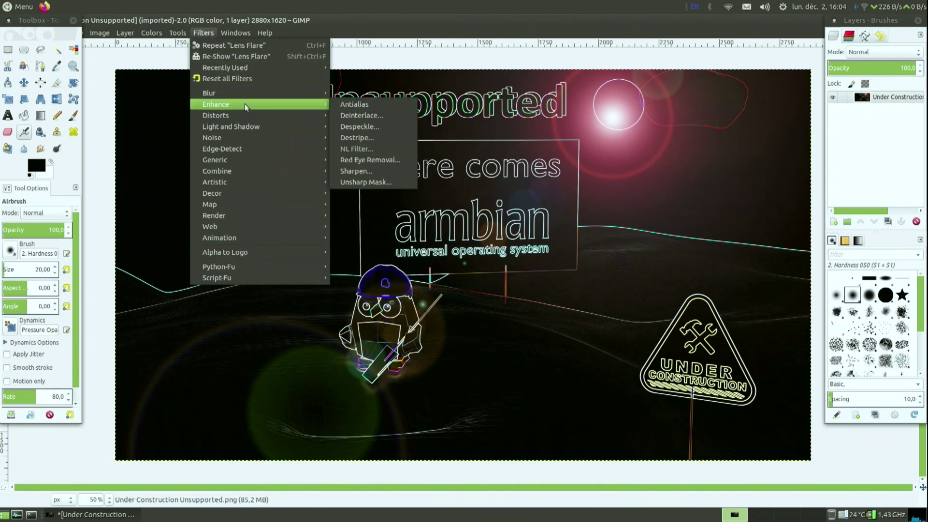
{"action": "mouse_move", "coordinate": [277, 126]}
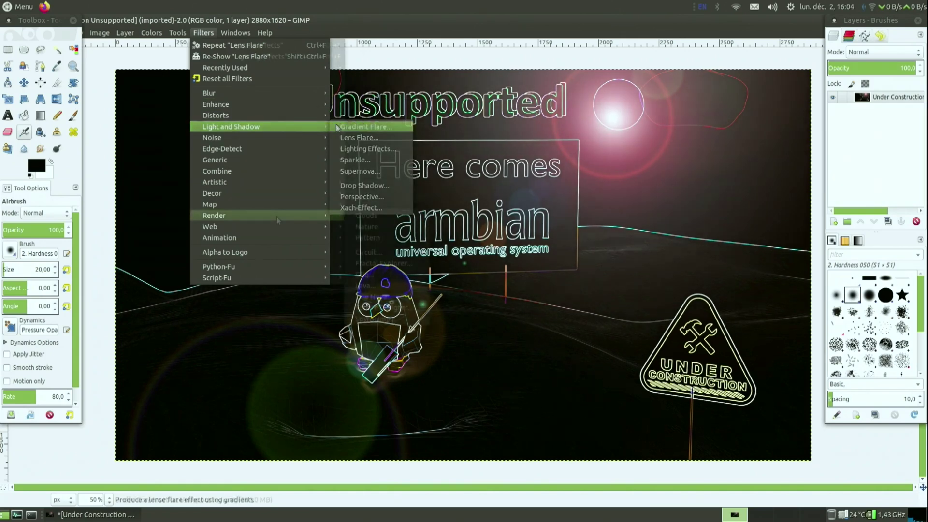
{"action": "mouse_move", "coordinate": [278, 217]}
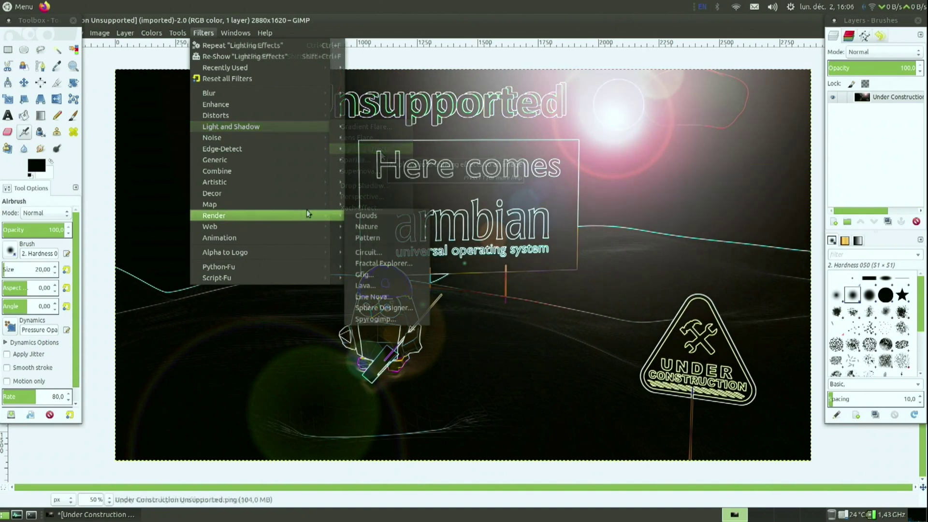
{"action": "mouse_move", "coordinate": [406, 221]}
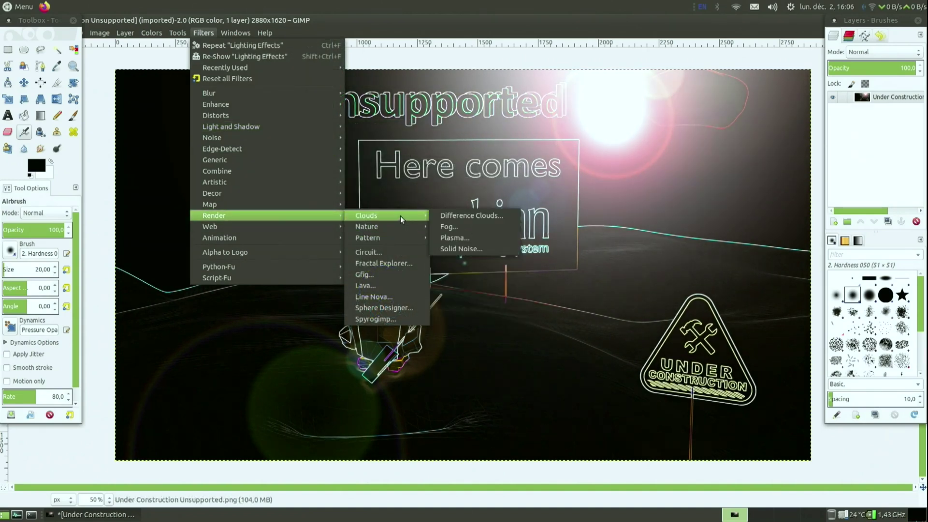
- Add a Clouds fog layer with colour c3c7de, turbulence 2,7 and opacity 84
{"action": "left_click", "coordinate": [465, 226]}
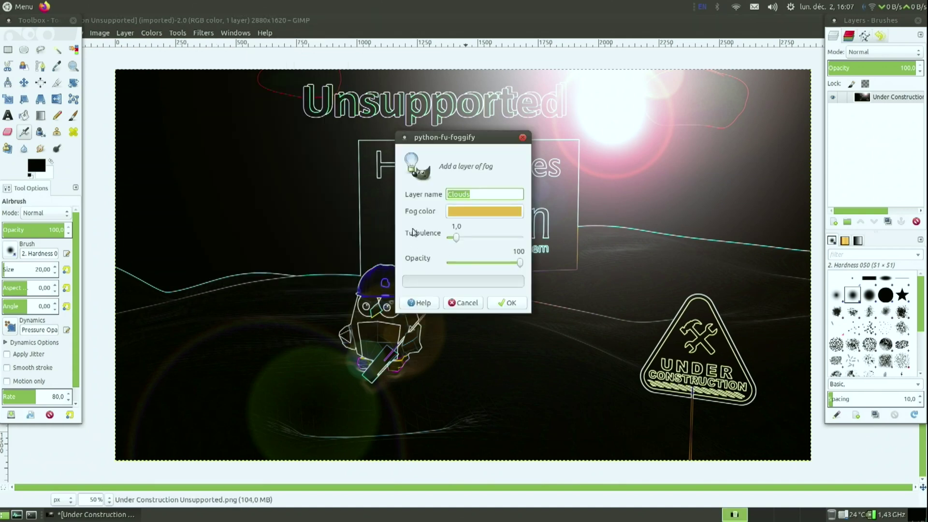
{"action": "left_click", "coordinate": [469, 216]}
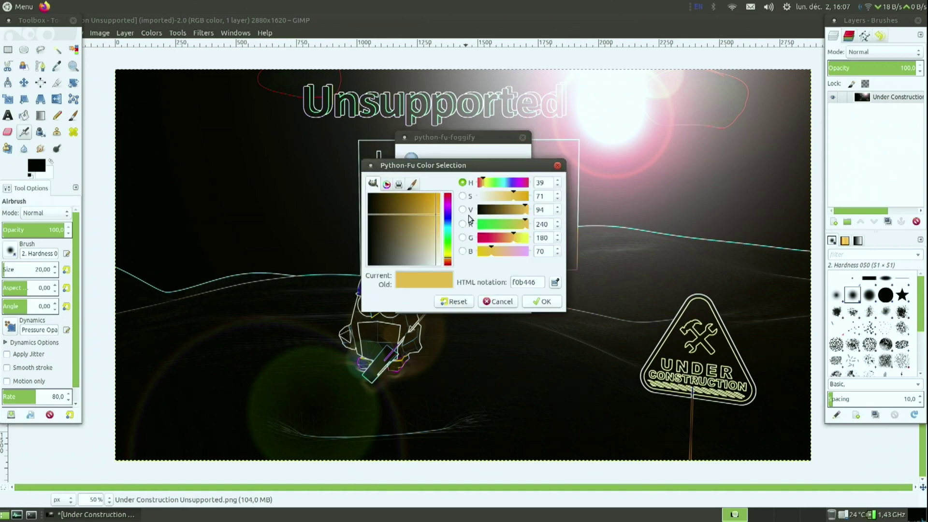
{"action": "left_click_drag", "start_coordinate": [422, 225], "coordinate": [418, 258]}
{"action": "left_click_drag", "start_coordinate": [448, 219], "coordinate": [449, 222]}
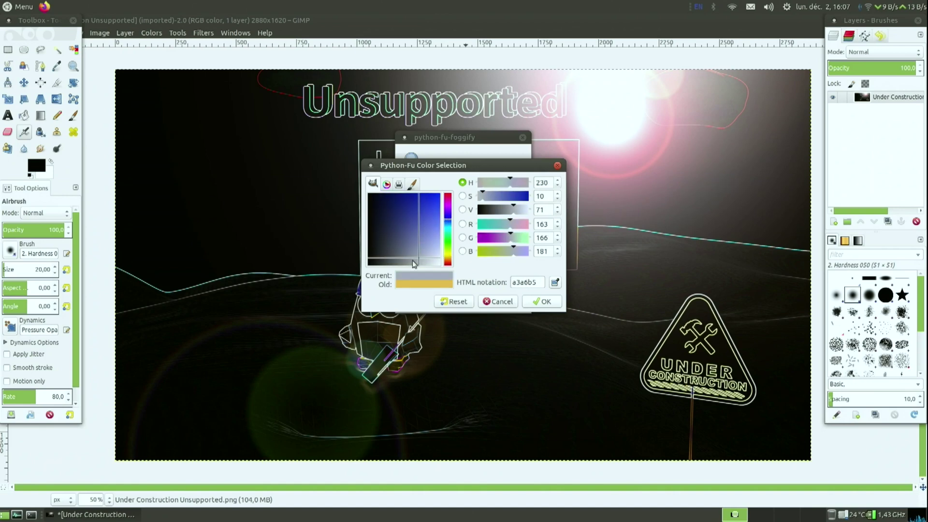
{"action": "left_click_drag", "start_coordinate": [415, 263], "coordinate": [431, 261]}
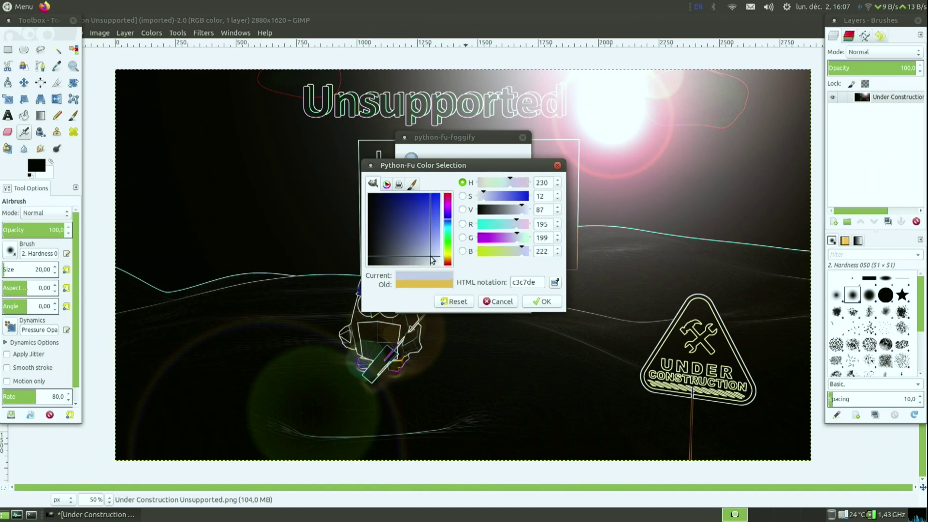
{"action": "left_click", "coordinate": [542, 302]}
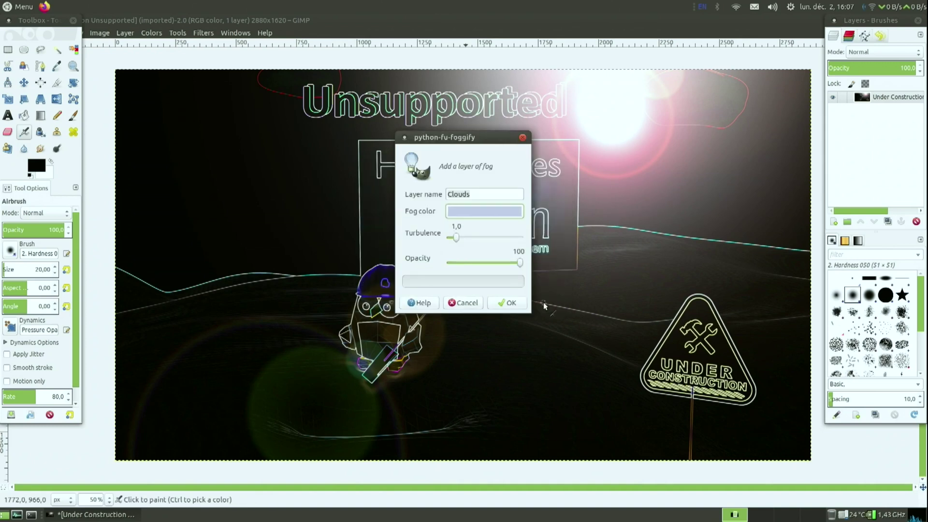
{"action": "left_click_drag", "start_coordinate": [456, 237], "coordinate": [461, 242]}
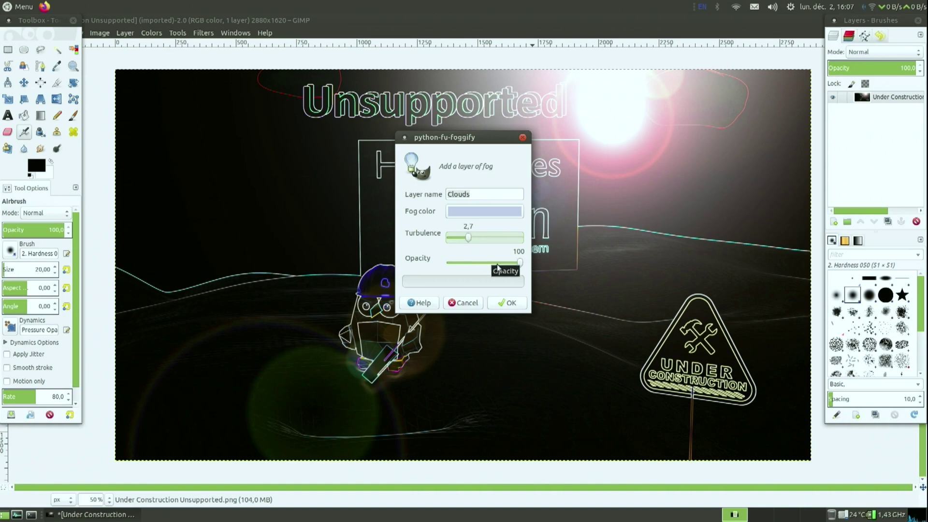
{"action": "left_click", "coordinate": [519, 263]}
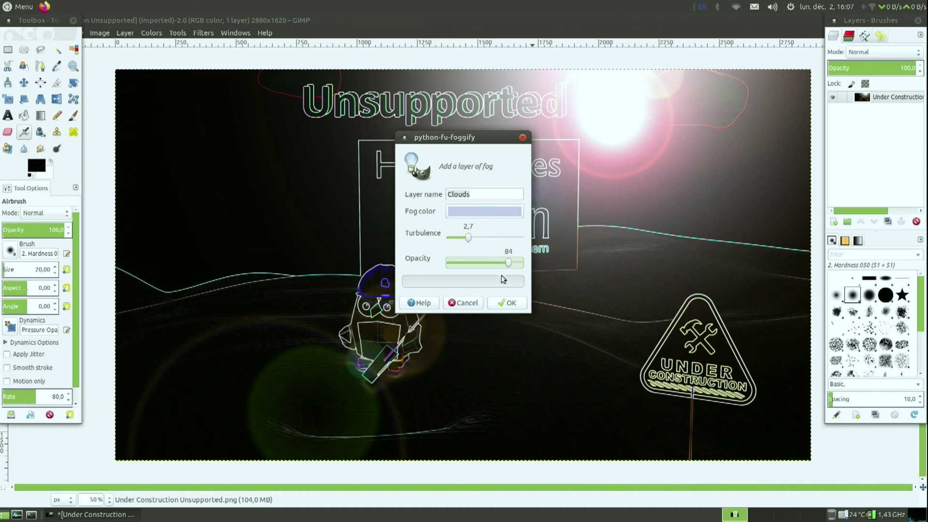
{"action": "left_click", "coordinate": [508, 304]}
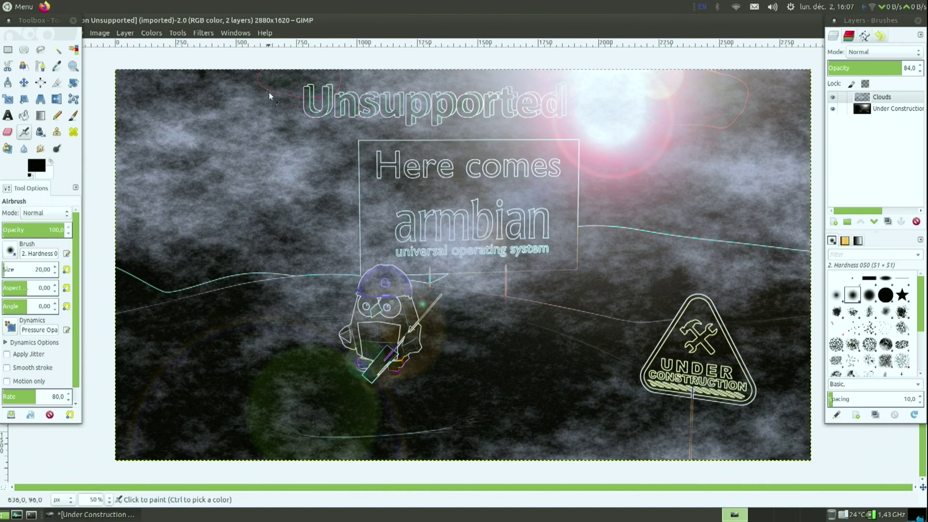
- Export the image as Under Construction Unsupported.png into Documents with the default PNG options
{"action": "key", "text": "alt+f"}
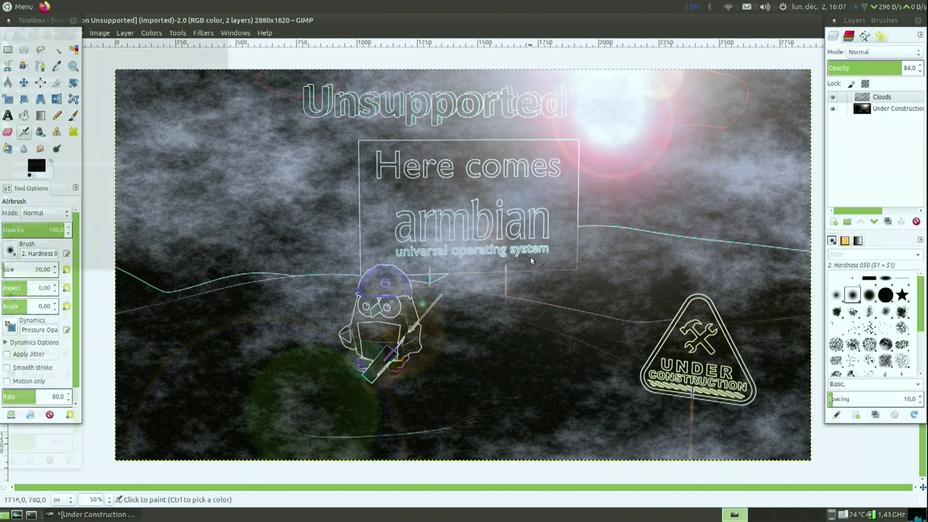
{"action": "left_click", "coordinate": [113, 177]}
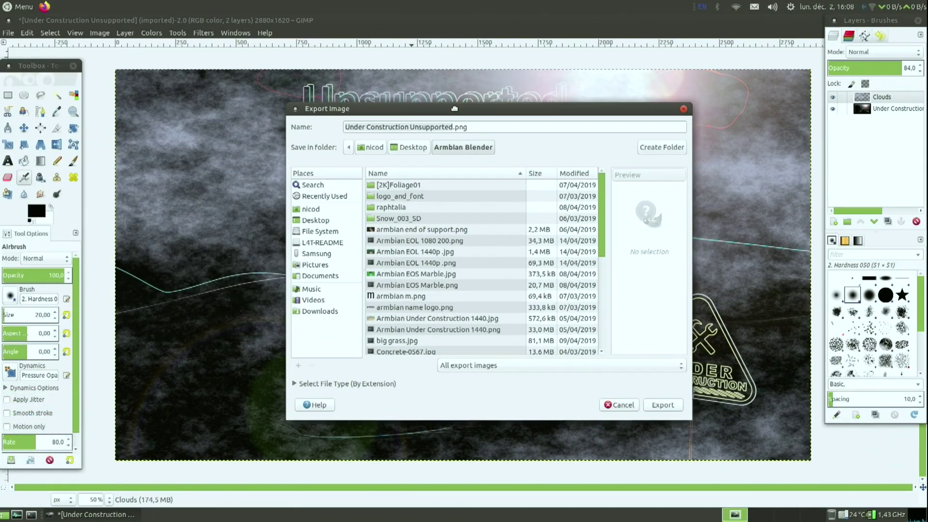
{"action": "left_click", "coordinate": [315, 212]}
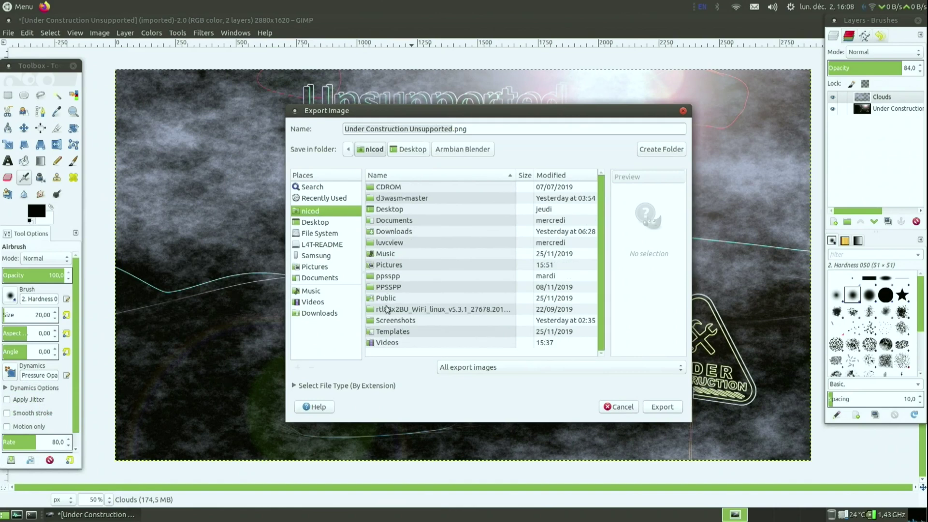
{"action": "double_click", "coordinate": [392, 221]}
{"action": "left_click", "coordinate": [662, 406]}
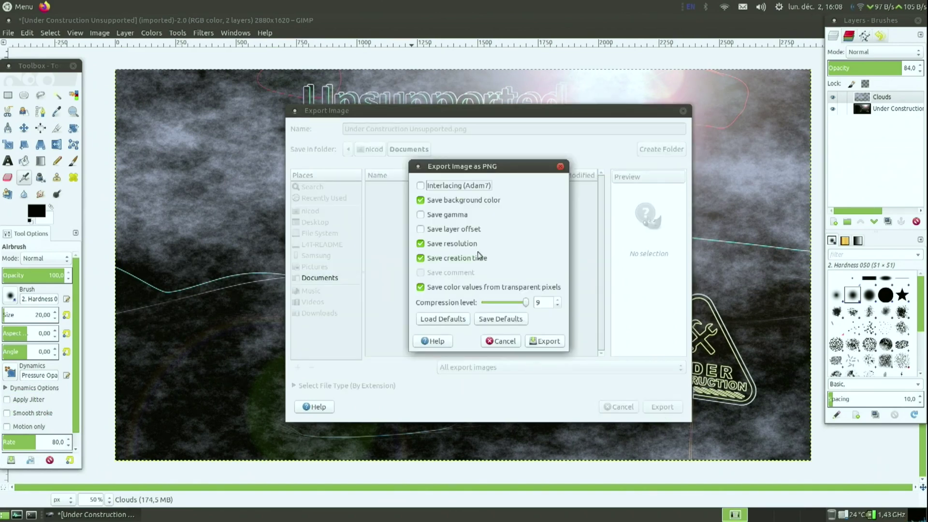
{"action": "left_click", "coordinate": [543, 398]}
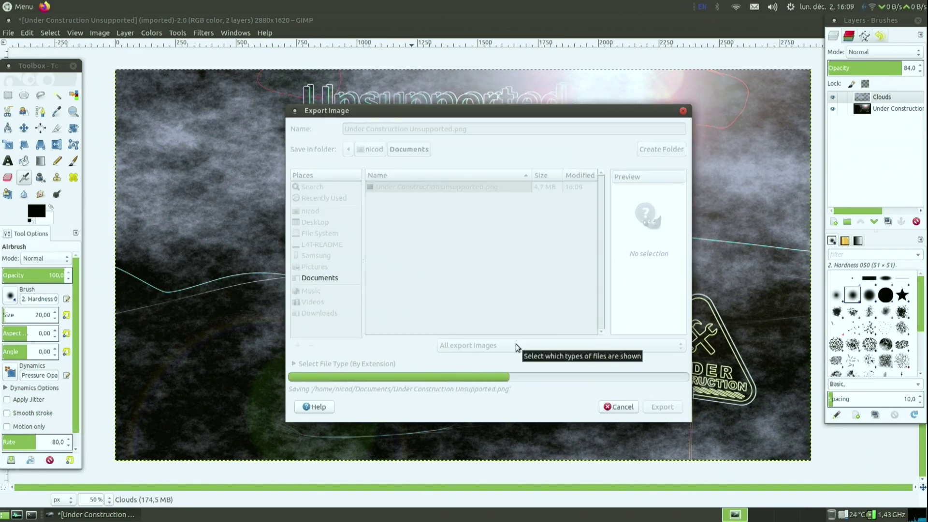
- Close the image without saving and quit GIMP
{"action": "key", "text": "ctrl+w"}
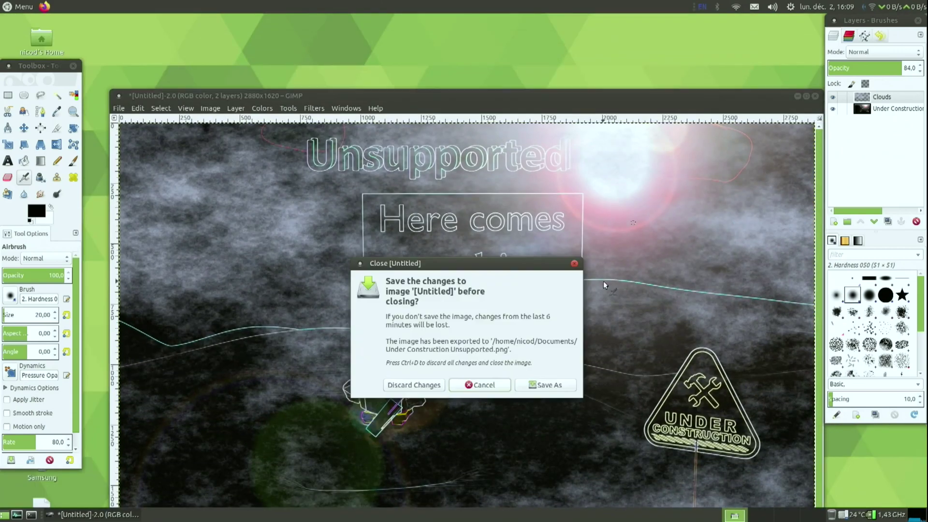
{"action": "left_click", "coordinate": [421, 385]}
{"action": "left_click", "coordinate": [470, 30]}
- Set Documents/Under Construction Unsupported.png as the desktop wallpaper, then launch Blender
{"action": "right_click", "coordinate": [514, 204]}
{"action": "left_click", "coordinate": [580, 309]}
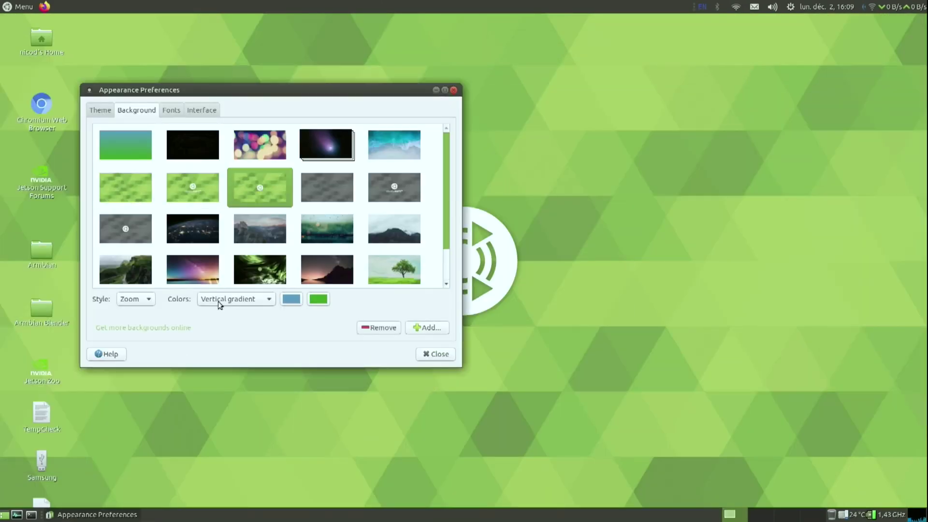
{"action": "left_click", "coordinate": [433, 328]}
{"action": "left_click", "coordinate": [29, 75]}
{"action": "double_click", "coordinate": [118, 63]}
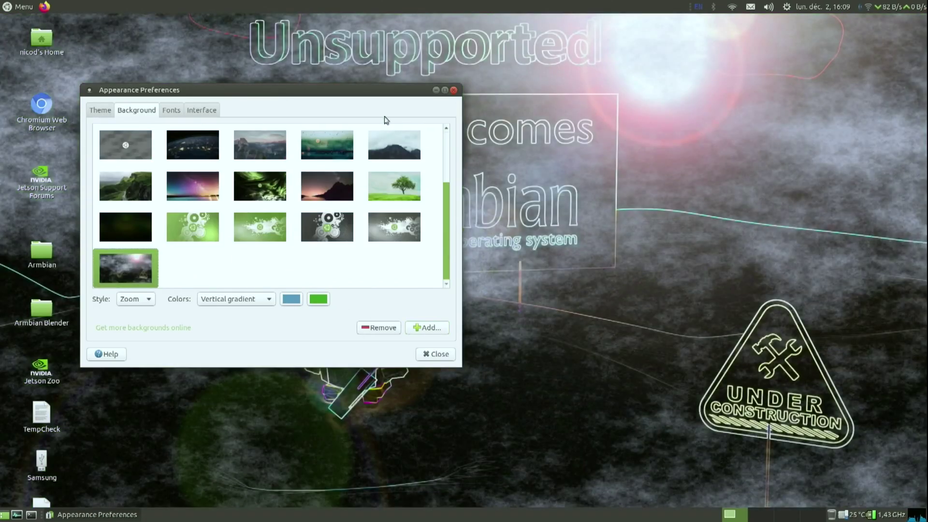
{"action": "left_click", "coordinate": [436, 355]}
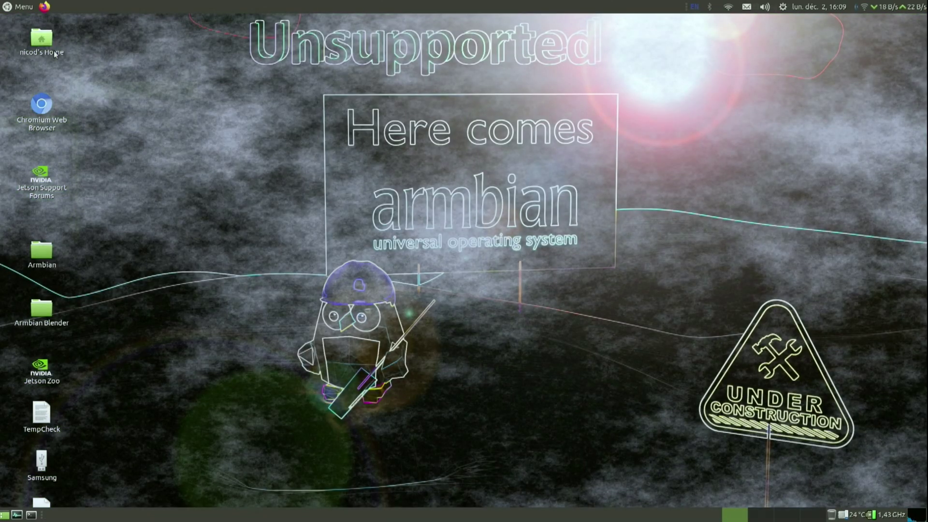
{"action": "left_click", "coordinate": [19, 6]}
{"action": "left_click", "coordinate": [153, 42]}
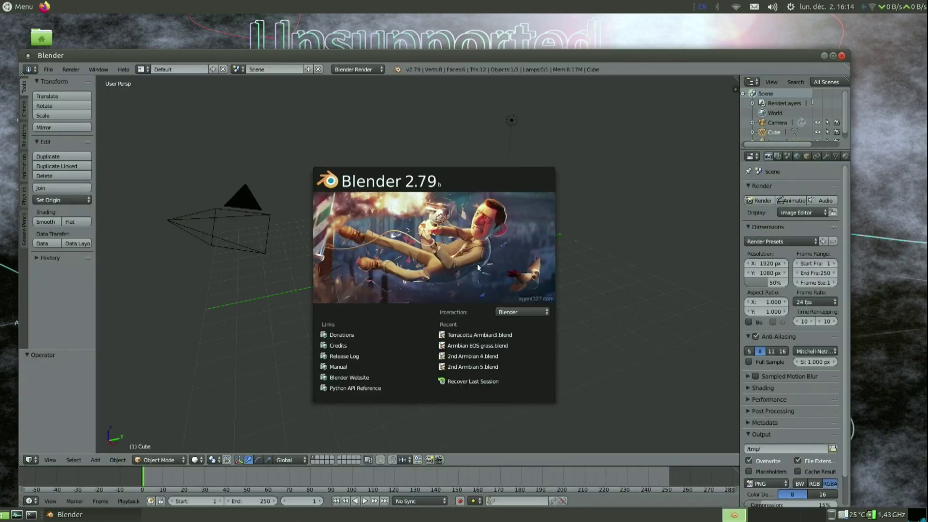
- View through the camera, then set Cycles to CUDA and enable OpenGL Depth Picking in System preferences
{"action": "left_click", "coordinate": [452, 239]}
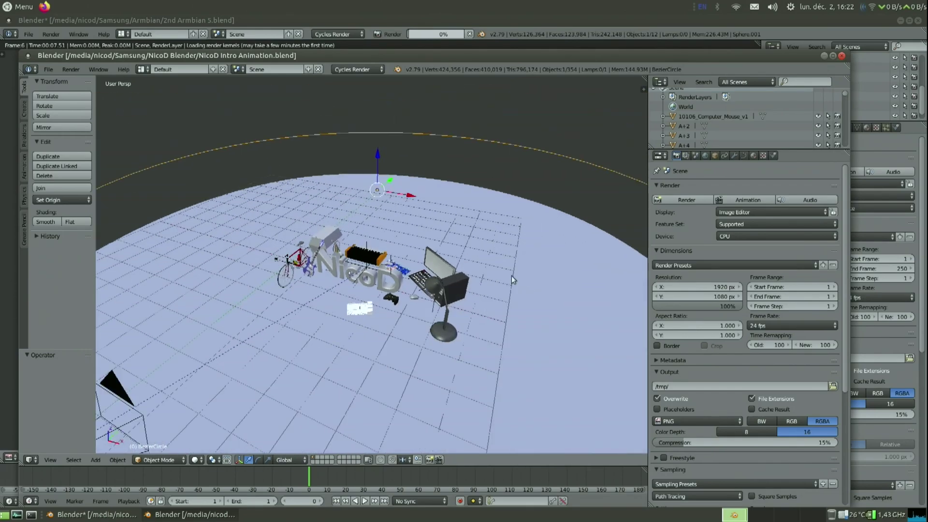
{"action": "key", "text": "KP_0"}
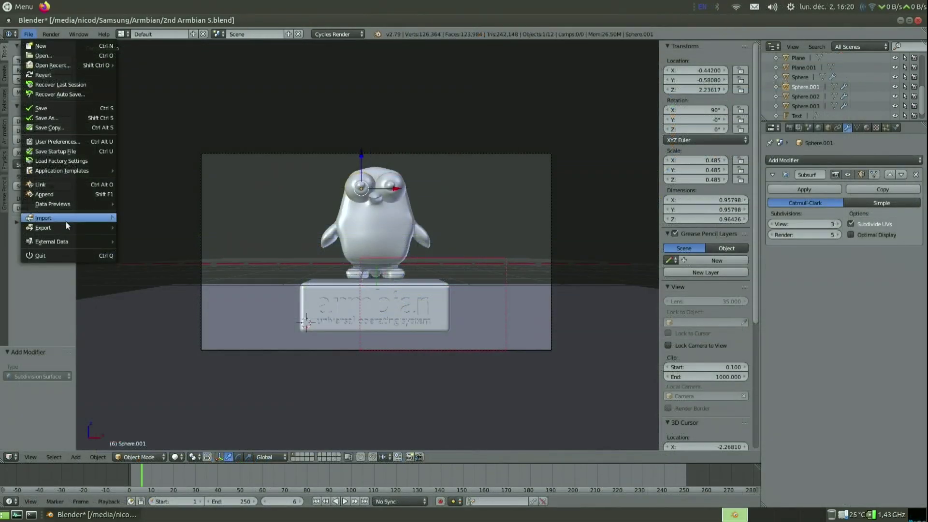
{"action": "mouse_move", "coordinate": [79, 212]}
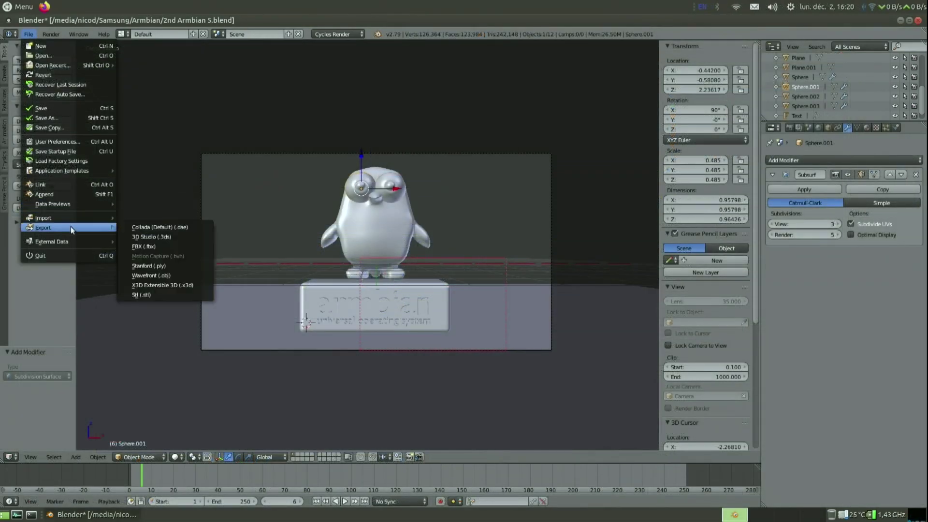
{"action": "left_click", "coordinate": [81, 143]}
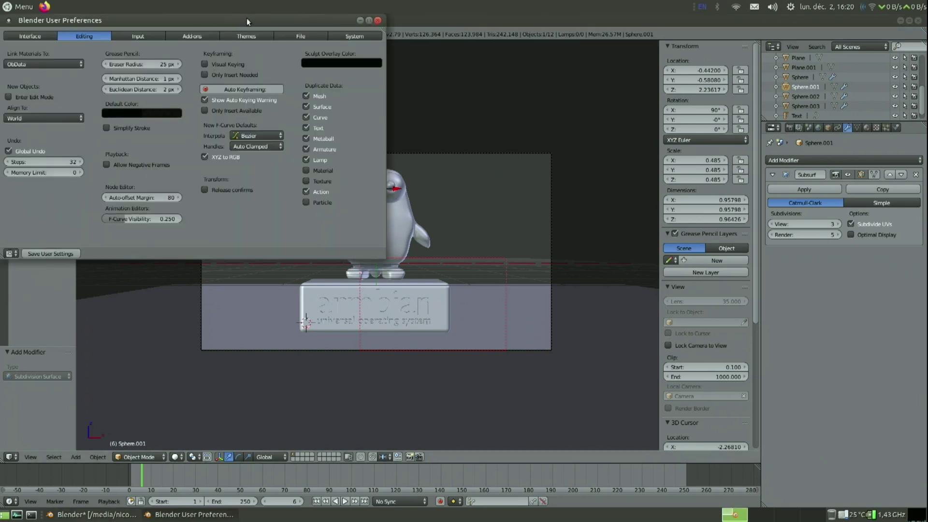
{"action": "left_click_drag", "start_coordinate": [246, 22], "coordinate": [521, 173]}
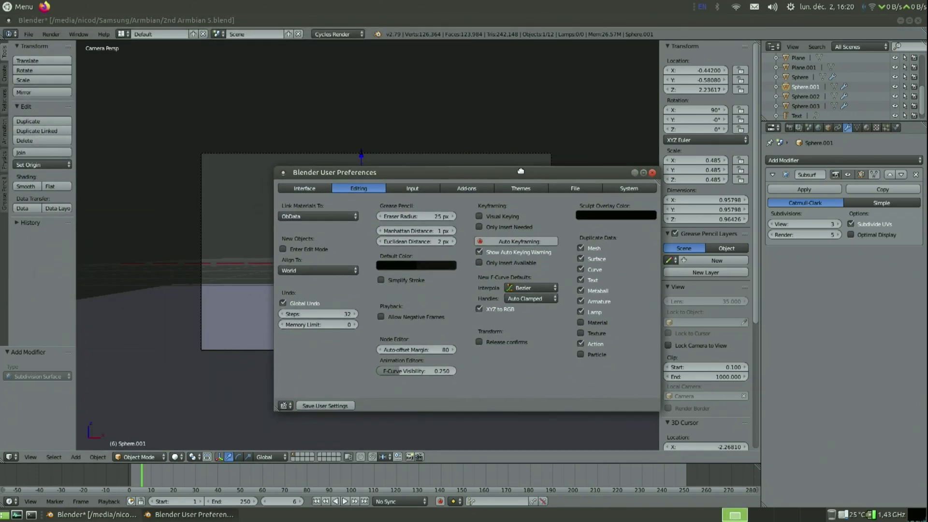
{"action": "left_click", "coordinate": [629, 188]}
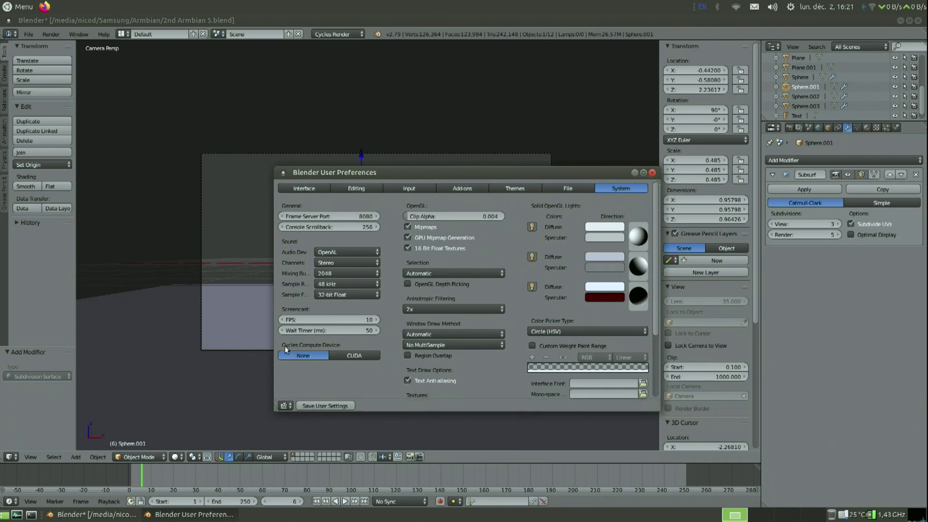
{"action": "left_click", "coordinate": [355, 356]}
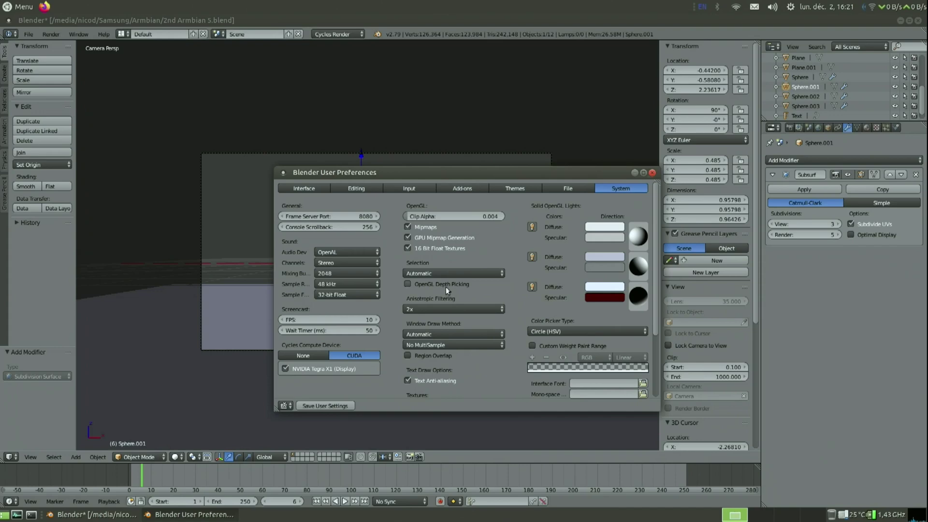
{"action": "left_click", "coordinate": [415, 286]}
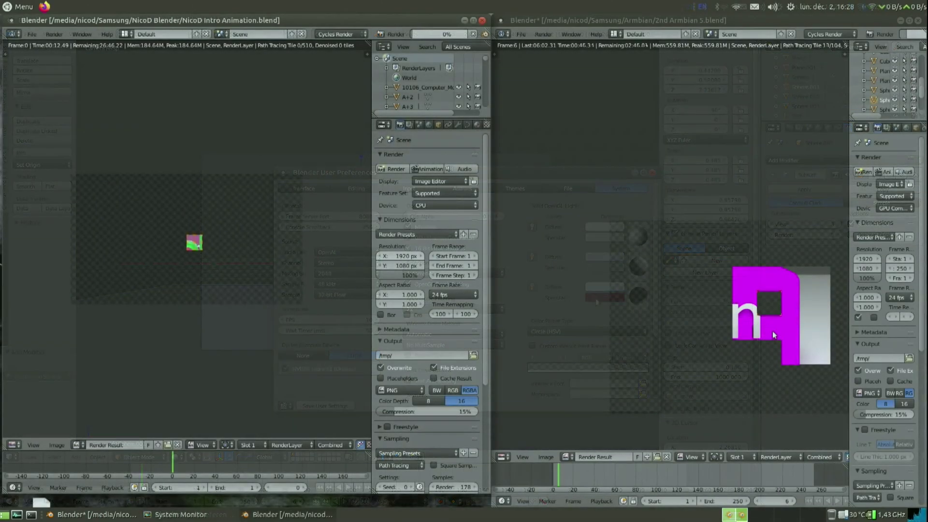
- Pan the render result, reposition and minimise System Monitor, then minimise Blender with ctrl+alt+d
{"action": "left_click_drag", "start_coordinate": [788, 340], "coordinate": [704, 270]}
{"action": "scroll", "coordinate": [704, 269], "scroll_direction": "down", "scroll_amount": 1}
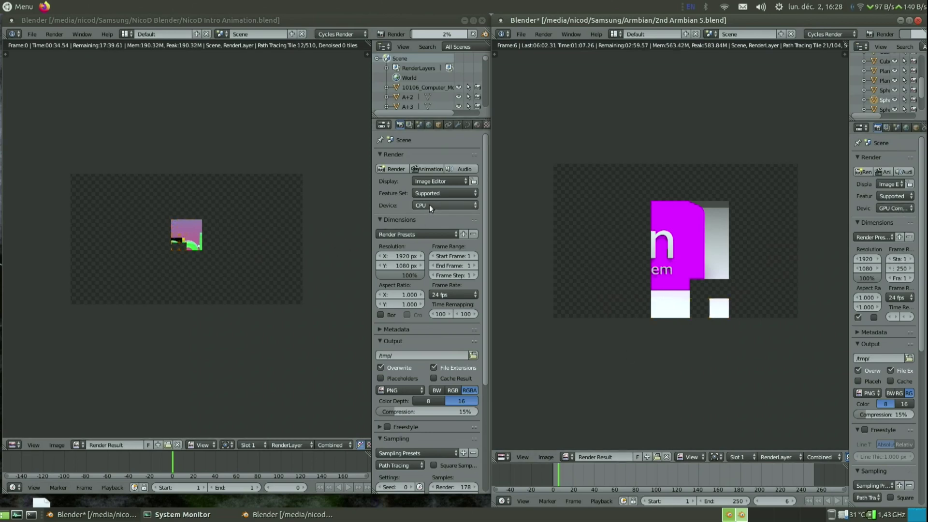
{"action": "left_click", "coordinate": [215, 517]}
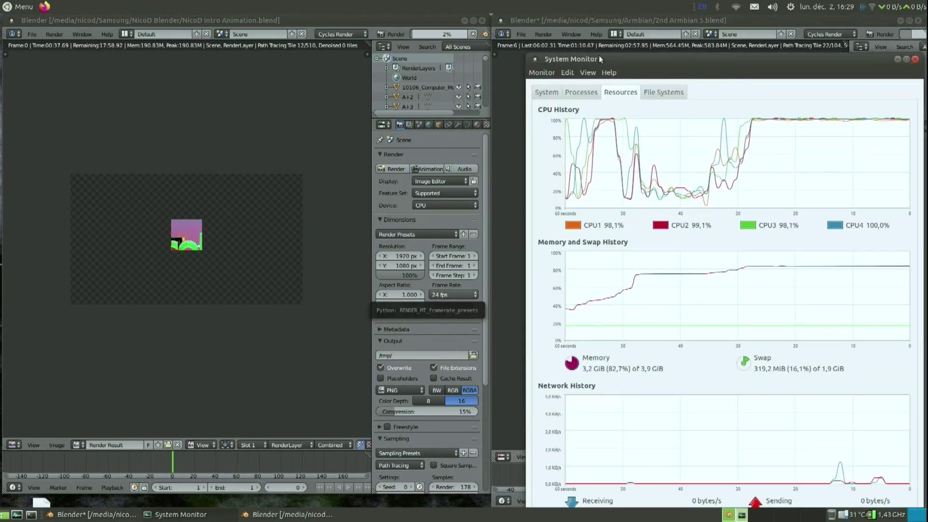
{"action": "left_click_drag", "start_coordinate": [599, 56], "coordinate": [381, 66]}
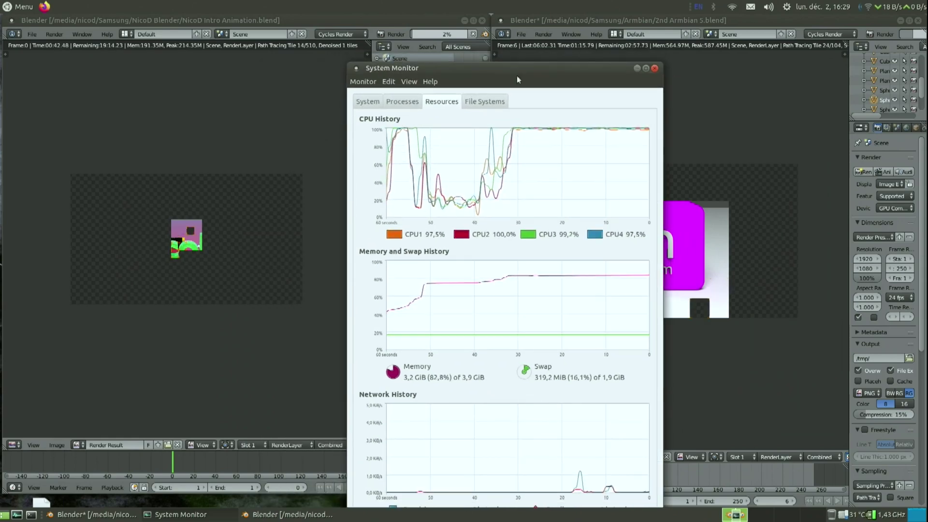
{"action": "left_click_drag", "start_coordinate": [556, 67], "coordinate": [469, 70]}
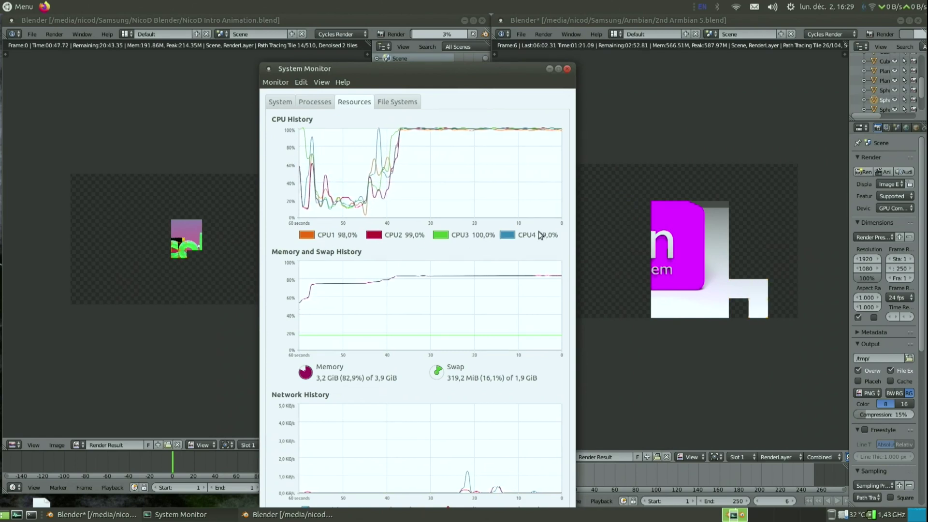
{"action": "left_click", "coordinate": [549, 68]}
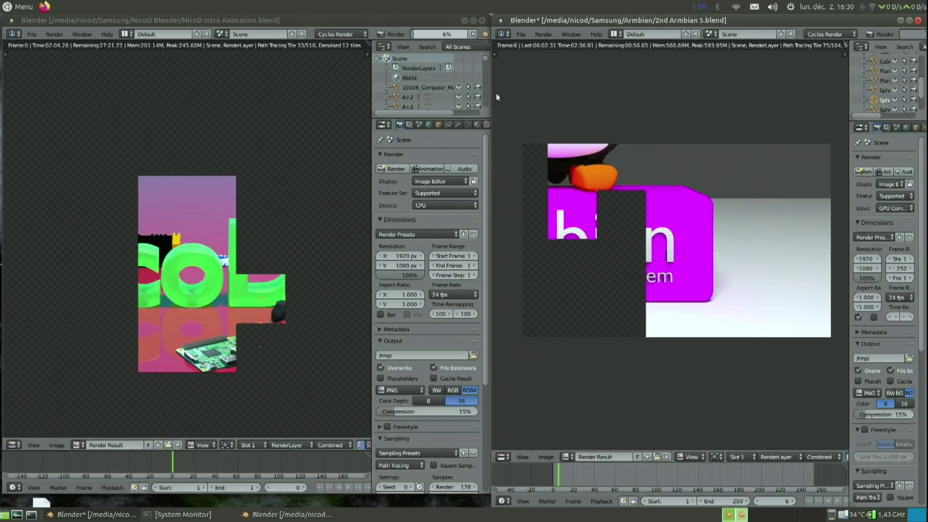
{"action": "key", "text": "ctrl+alt+d"}
{"action": "key", "text": "ctrl+alt+d"}
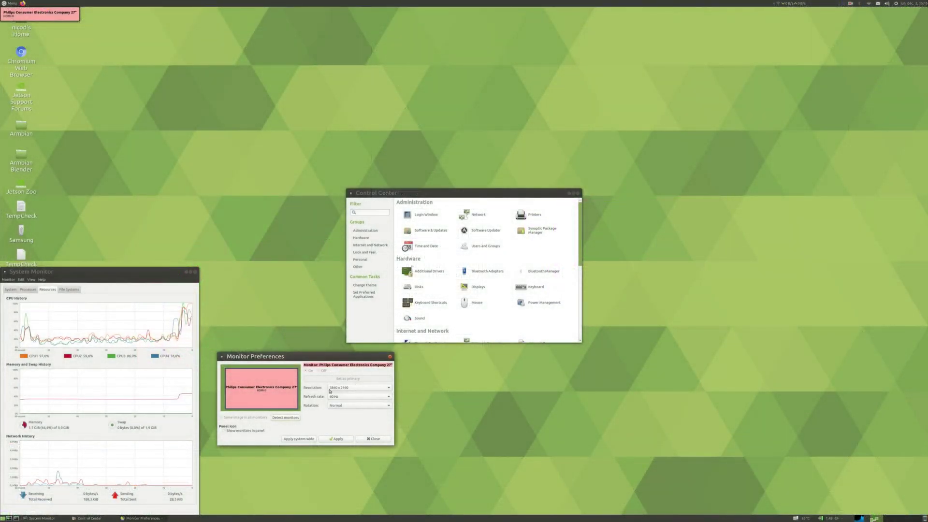
- Open the Resolution dropdown for the Philips monitor in Displays' Monitor Preferences
{"action": "left_click", "coordinate": [332, 388]}
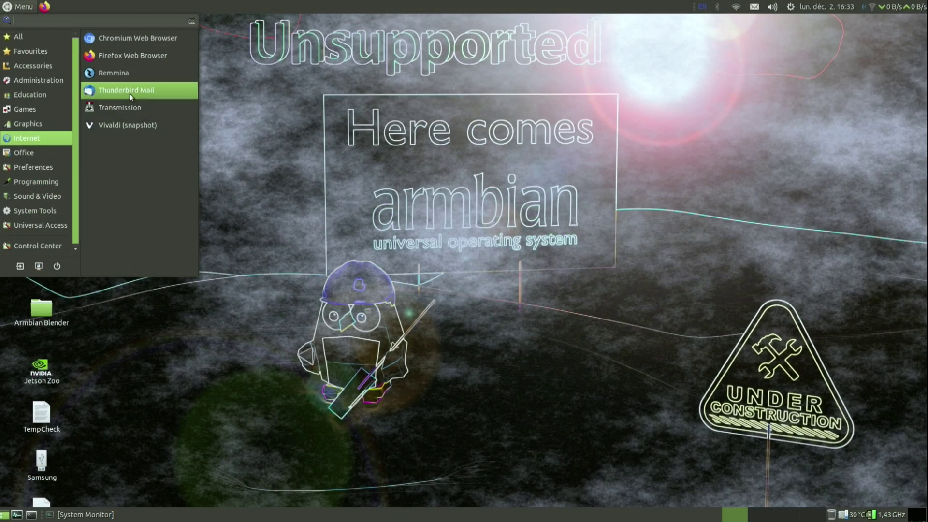
- Launch Thunderbird Mail from the Menu
{"action": "left_click", "coordinate": [130, 93]}
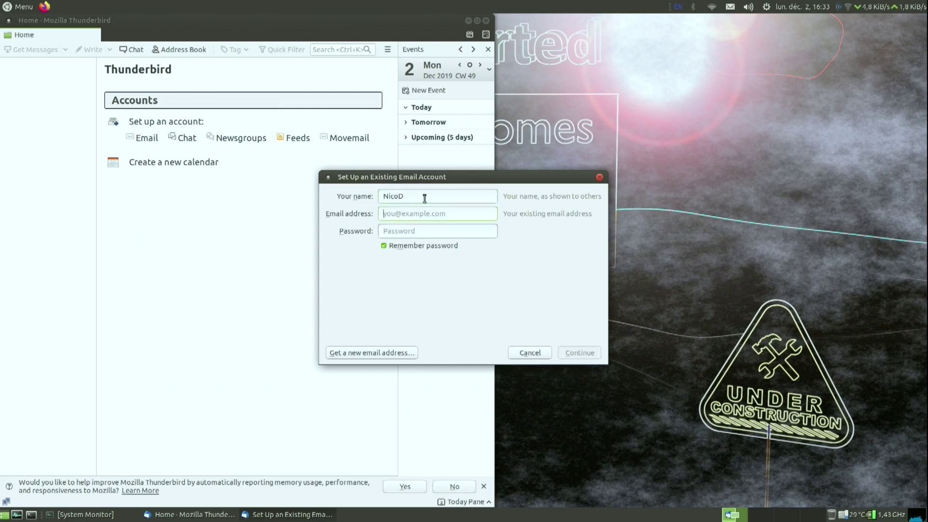
- Launch the Vivaldi browser from the Internet menu
{"action": "left_click", "coordinate": [15, 8]}
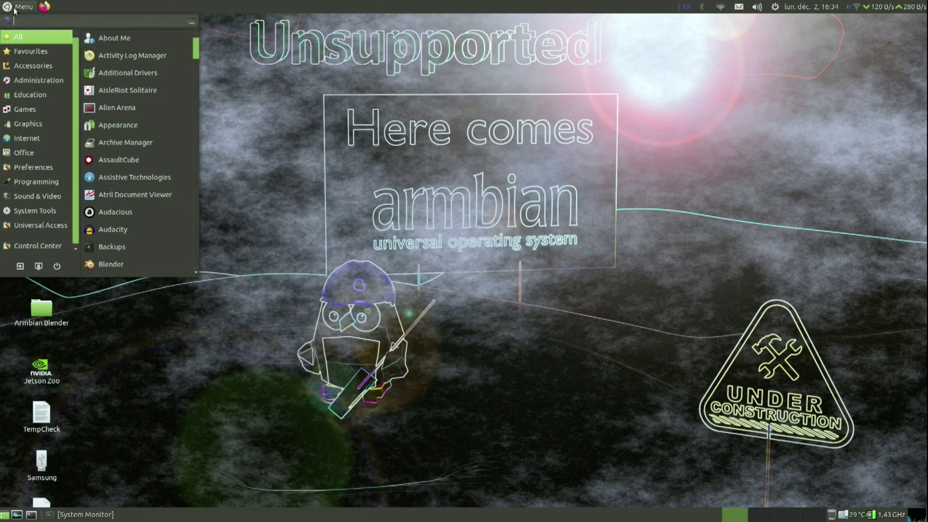
{"action": "mouse_move", "coordinate": [66, 132]}
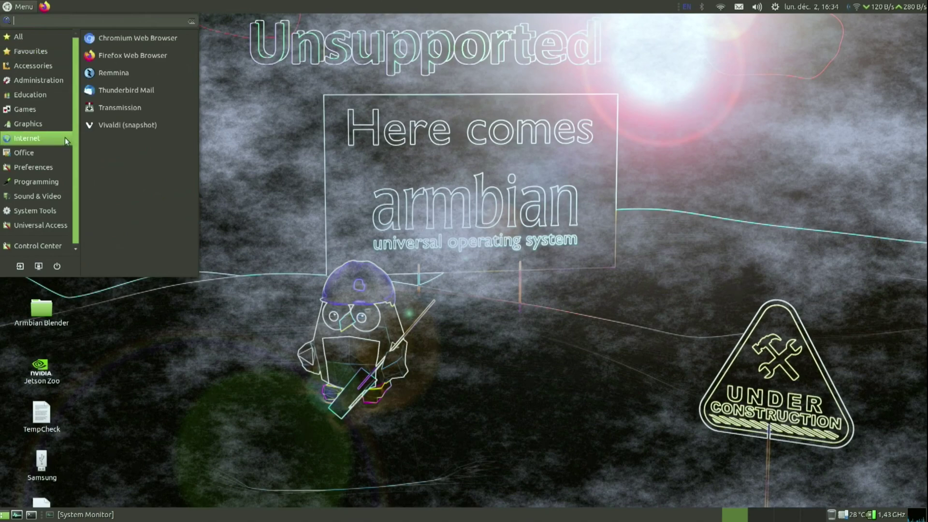
{"action": "left_click", "coordinate": [119, 126]}
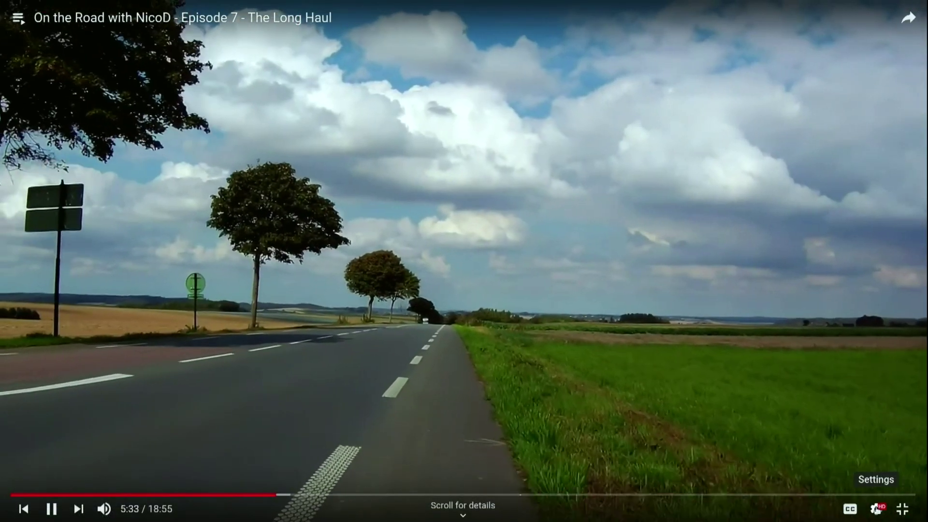
- Set the playing YouTube video's quality to 1440p
{"action": "left_click", "coordinate": [875, 508]}
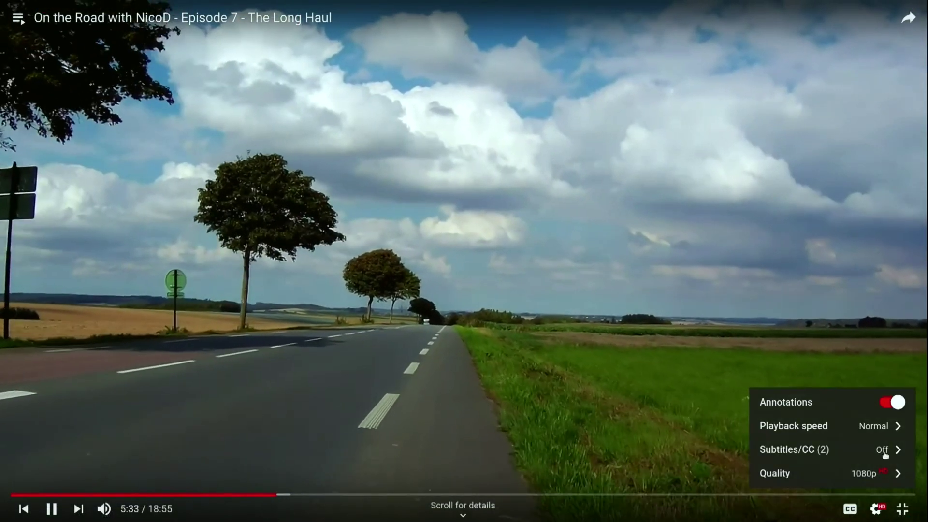
{"action": "left_click", "coordinate": [879, 469]}
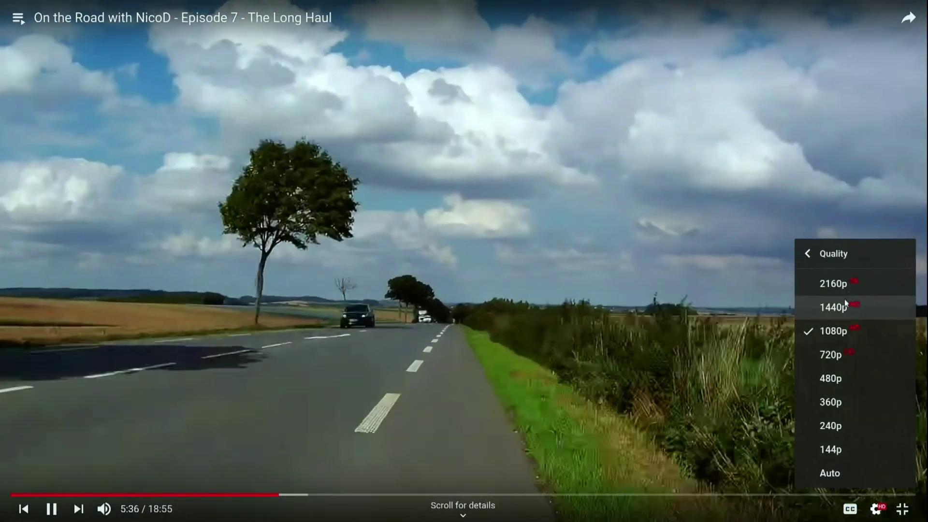
{"action": "left_click", "coordinate": [845, 305]}
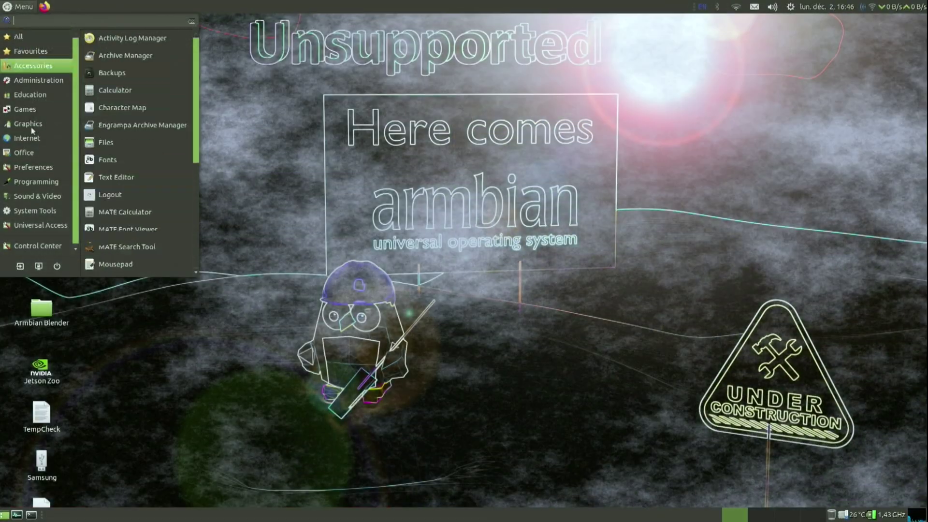
- Start Kdenlive with an empty project and add the three IntroNicoD files to the Project Bin
{"action": "mouse_move", "coordinate": [36, 185]}
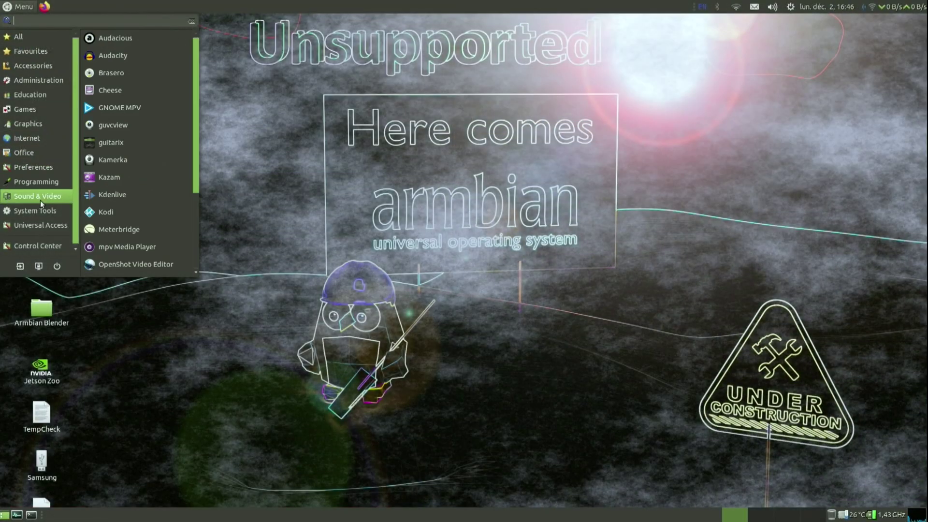
{"action": "left_click", "coordinate": [124, 193]}
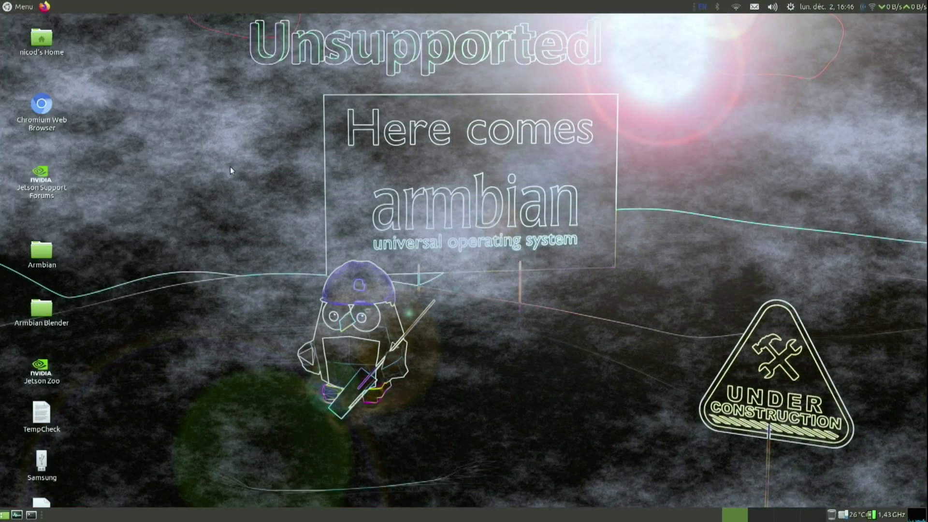
{"action": "double_click", "coordinate": [130, 21]}
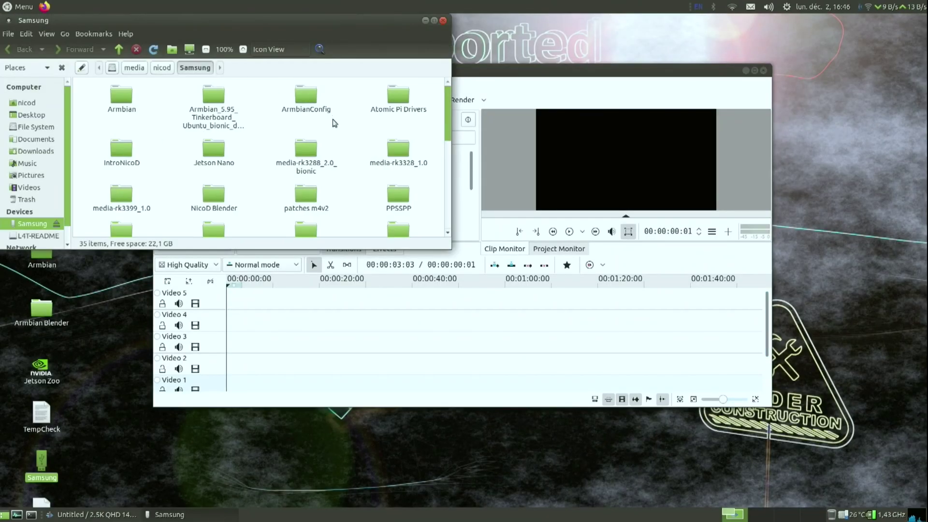
{"action": "scroll", "coordinate": [334, 123], "scroll_direction": "down", "scroll_amount": 1}
{"action": "scroll", "coordinate": [333, 123], "scroll_direction": "up", "scroll_amount": 1}
{"action": "double_click", "coordinate": [121, 153]}
{"action": "key", "text": "ctrl+a"}
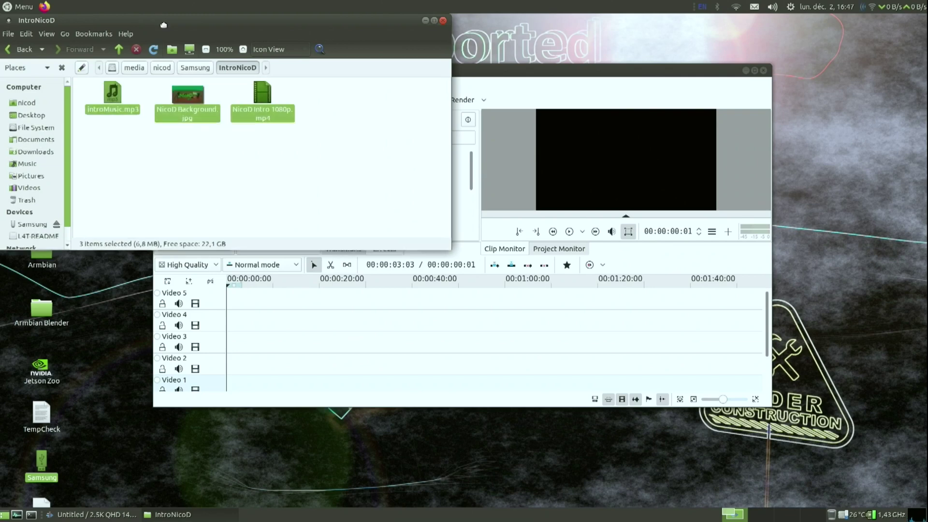
{"action": "left_click_drag", "start_coordinate": [164, 25], "coordinate": [583, 125]}
{"action": "left_click_drag", "start_coordinate": [532, 194], "coordinate": [203, 218]}
- Add two screen recordings from the Videos folder to the Project Bin
{"action": "left_click", "coordinate": [449, 288]}
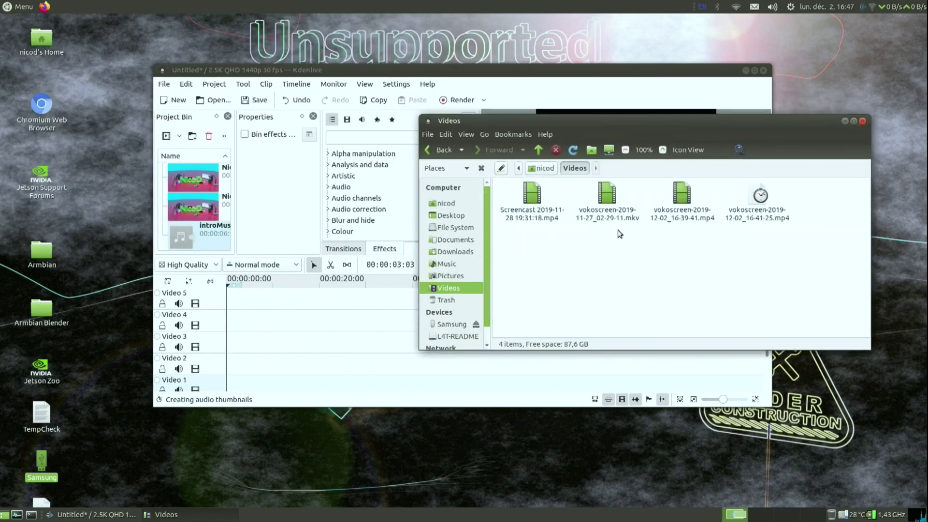
{"action": "left_click", "coordinate": [682, 196]}
{"action": "left_click", "coordinate": [793, 238]}
{"action": "left_click_drag", "start_coordinate": [792, 238], "coordinate": [193, 217]}
- Place NicoD Intro on Video 1, IntroMusic.mp3 on Audio 1, Background on Video 2, plus a screen recording
{"action": "double_click", "coordinate": [359, 71]}
{"action": "scroll", "coordinate": [57, 199], "scroll_direction": "down", "scroll_amount": 2}
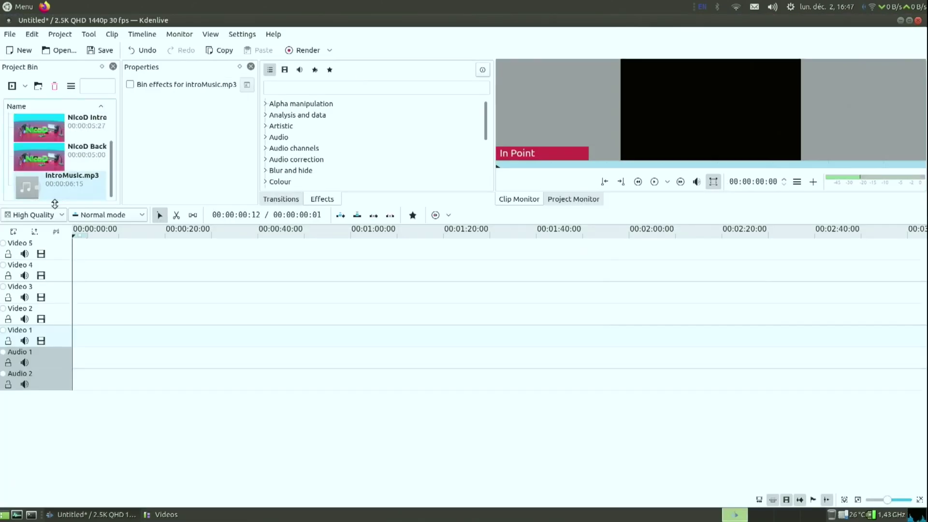
{"action": "left_click", "coordinate": [65, 159]}
{"action": "left_click_drag", "start_coordinate": [48, 127], "coordinate": [86, 338]}
{"action": "left_click_drag", "start_coordinate": [66, 193], "coordinate": [96, 349]}
{"action": "left_click_drag", "start_coordinate": [71, 169], "coordinate": [102, 315]}
{"action": "scroll", "coordinate": [57, 160], "scroll_direction": "up", "scroll_amount": 2}
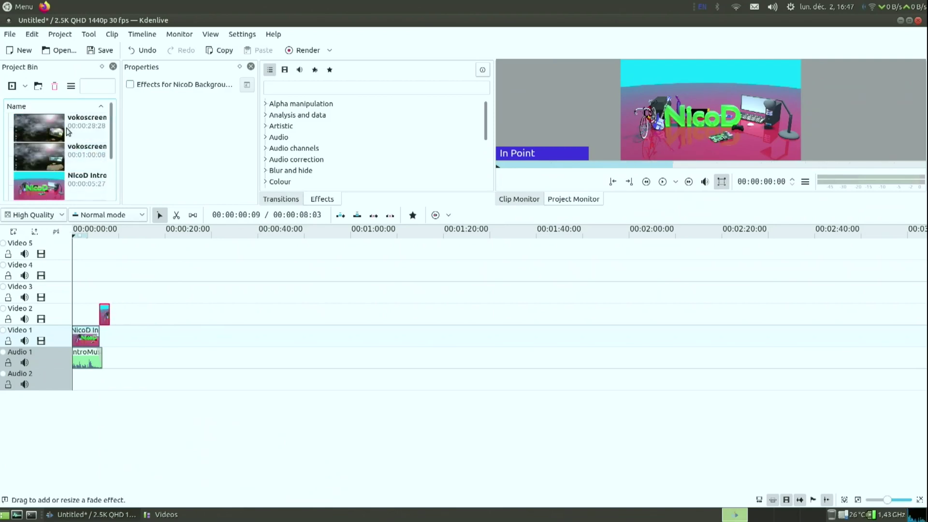
{"action": "left_click", "coordinate": [38, 155]}
{"action": "left_click_drag", "start_coordinate": [38, 156], "coordinate": [104, 335]}
- Play the edited timeline from the start, then close System Monitor and Kdenlive after the render
{"action": "left_click", "coordinate": [75, 236]}
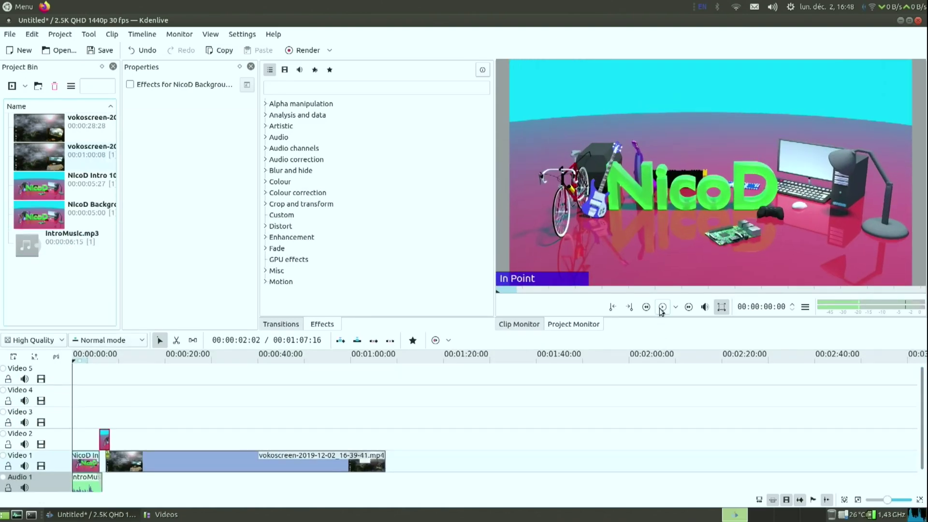
{"action": "left_click", "coordinate": [662, 308]}
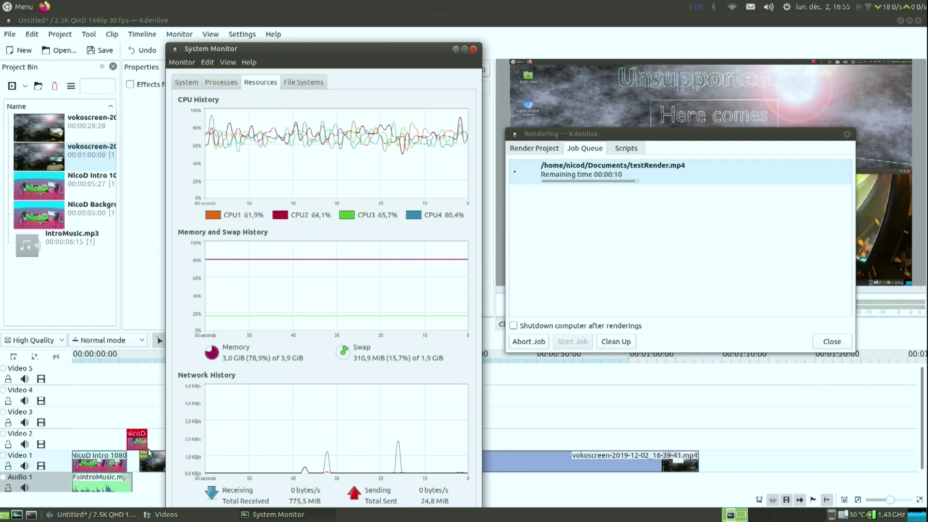
{"action": "left_click", "coordinate": [473, 49]}
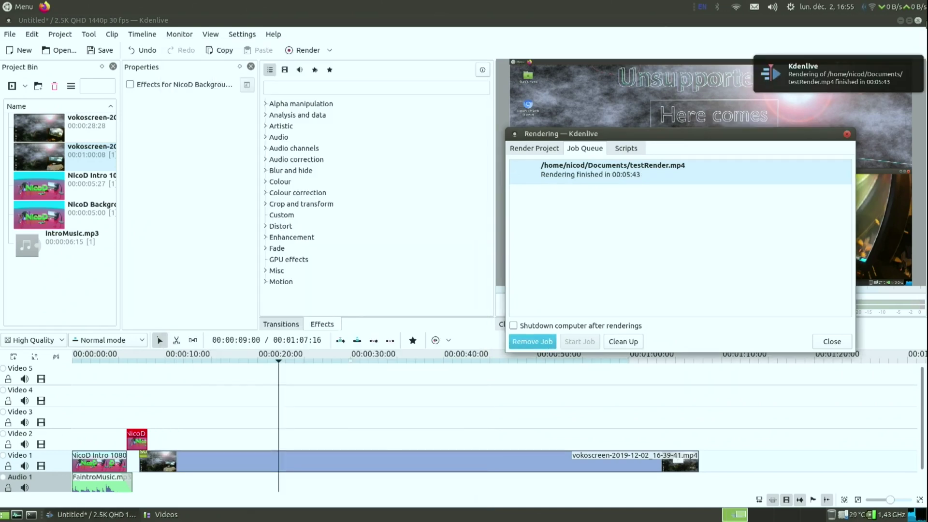
{"action": "left_click", "coordinate": [918, 21]}
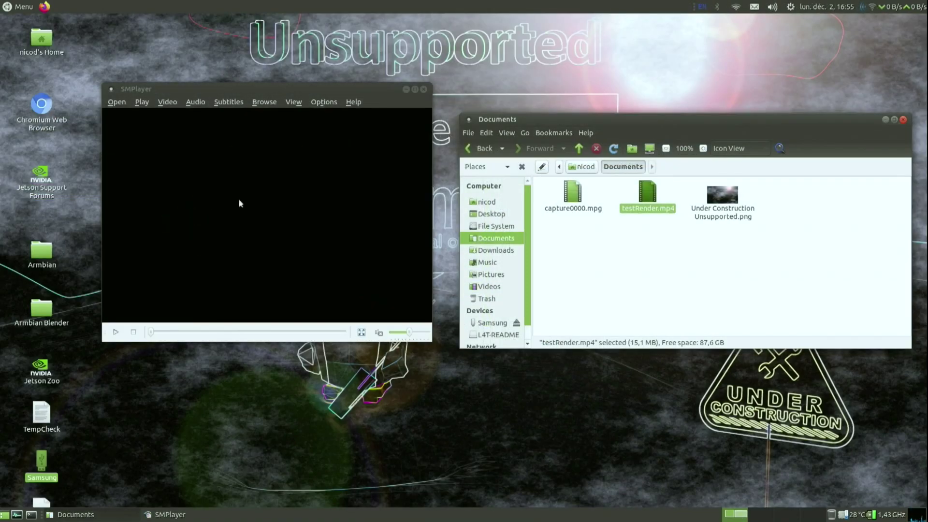
- Play testRender.mp4 in SMPlayer and raise the volume to maximum
{"action": "double_click", "coordinate": [280, 213]}
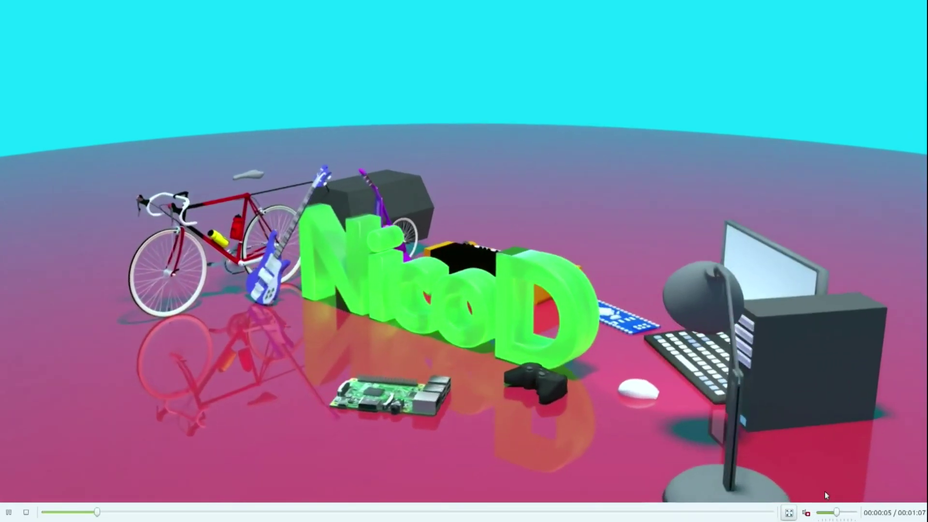
{"action": "scroll", "coordinate": [838, 510], "scroll_direction": "up", "scroll_amount": 5}
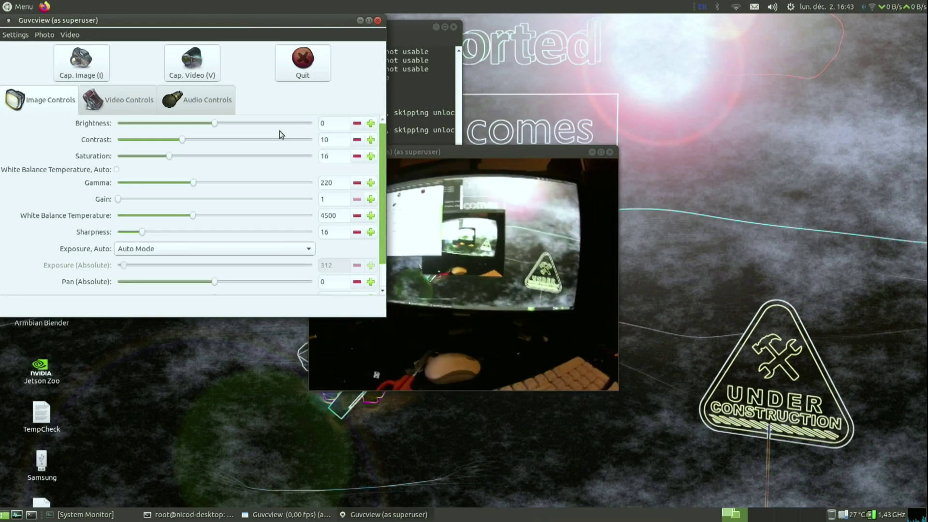
- Move the camera preview aside and set the webcam resolution to 1920x1080 in Video Controls
{"action": "left_click", "coordinate": [470, 153]}
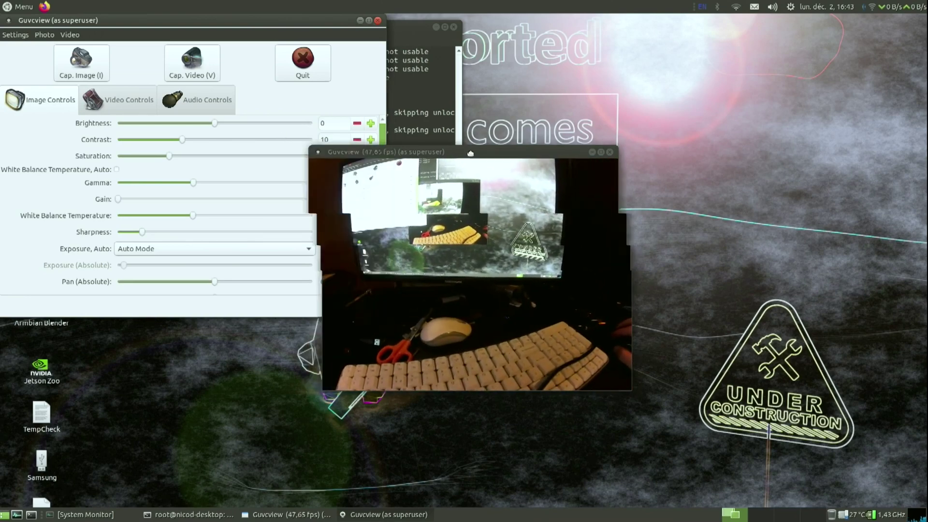
{"action": "left_click_drag", "start_coordinate": [471, 153], "coordinate": [616, 168]}
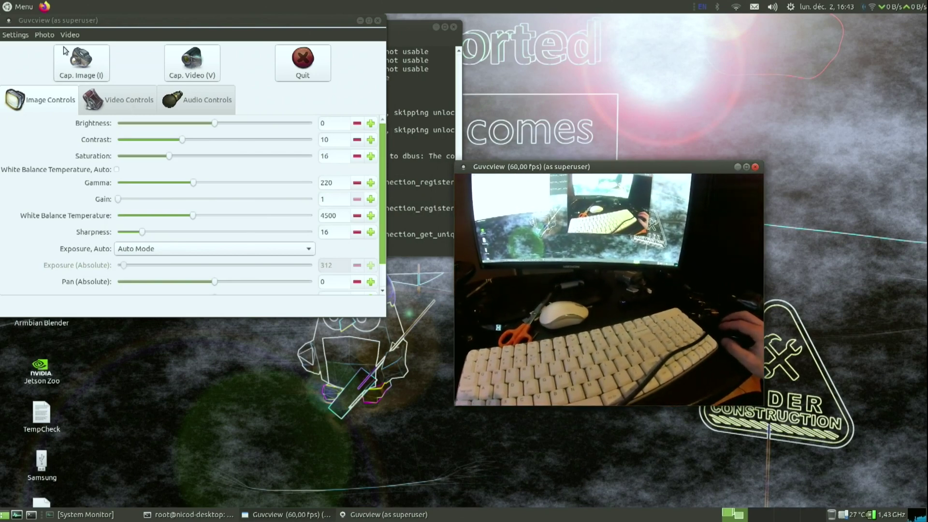
{"action": "left_click", "coordinate": [68, 34]}
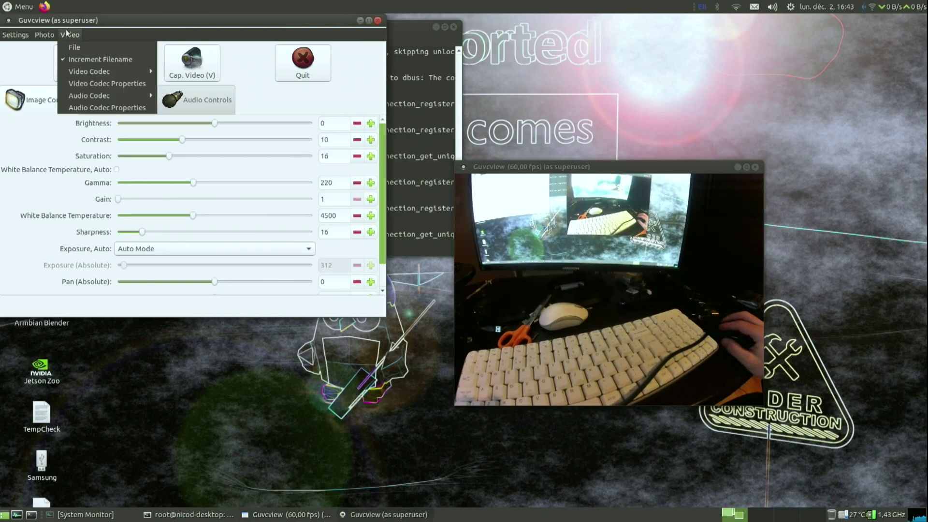
{"action": "left_click", "coordinate": [67, 34]}
{"action": "left_click", "coordinate": [115, 101]}
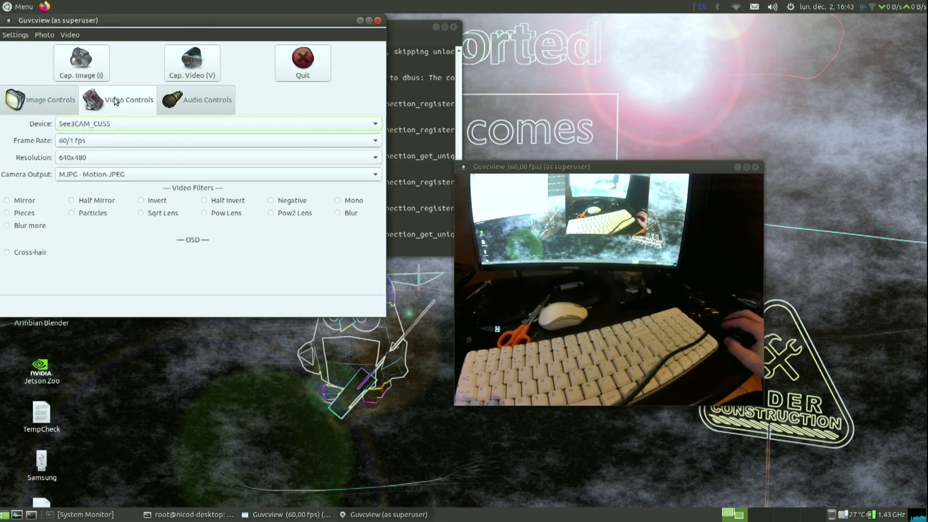
{"action": "left_click", "coordinate": [96, 157]}
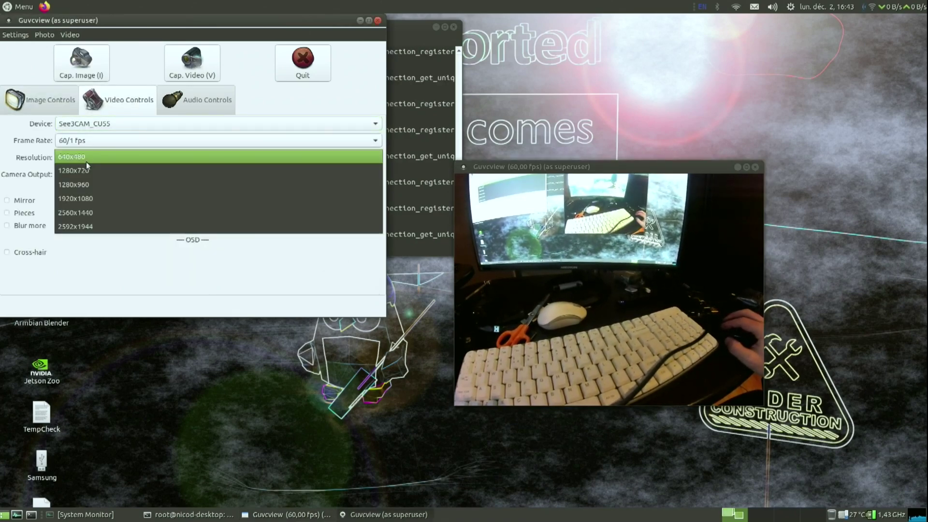
{"action": "left_click", "coordinate": [98, 199]}
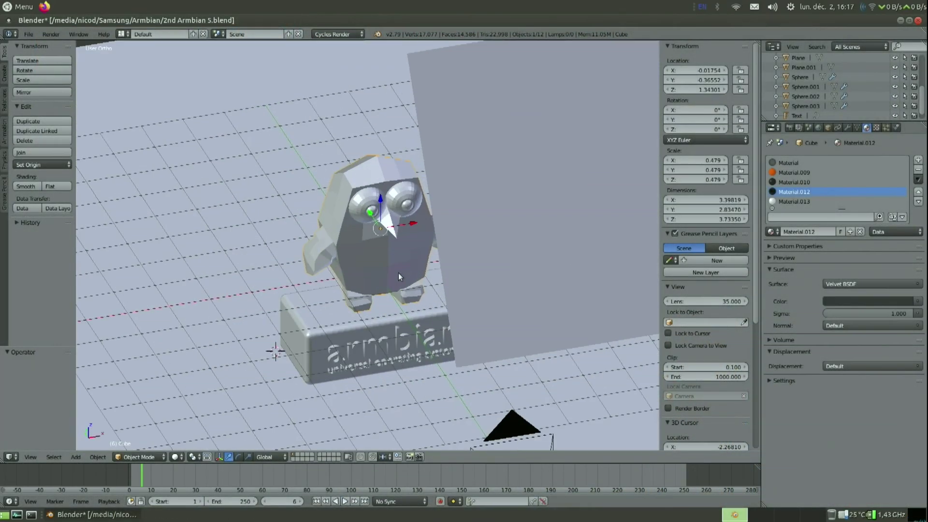
- Add a Subdivision Surface modifier to the penguin with View subdivisions at 5, then orbit the view
{"action": "scroll", "coordinate": [398, 273], "scroll_direction": "up", "scroll_amount": 5}
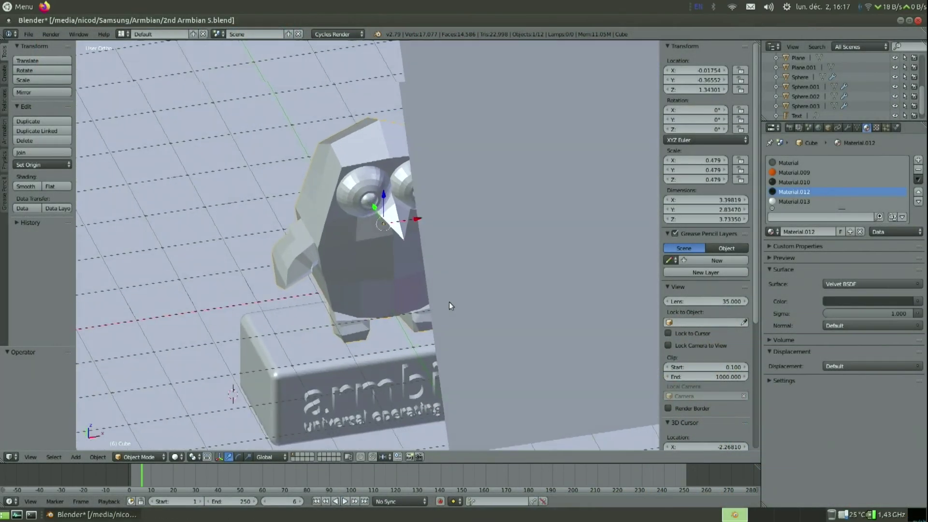
{"action": "scroll", "coordinate": [408, 283], "scroll_direction": "down", "scroll_amount": 2}
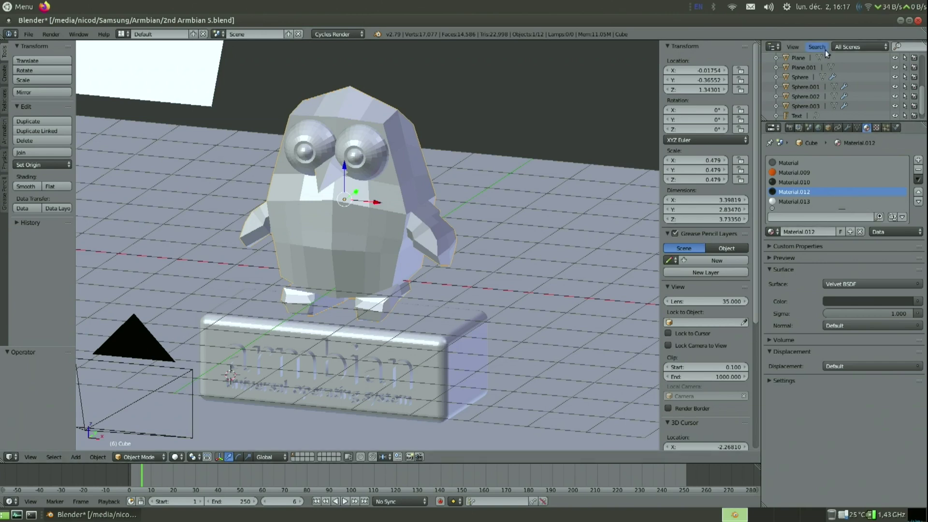
{"action": "left_click", "coordinate": [848, 128]}
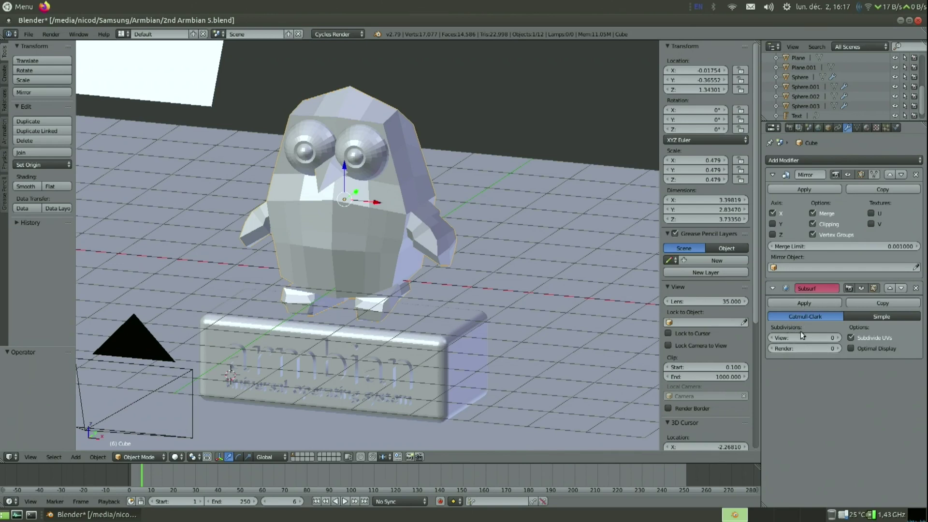
{"action": "left_click", "coordinate": [805, 160]}
{"action": "left_click", "coordinate": [750, 323]}
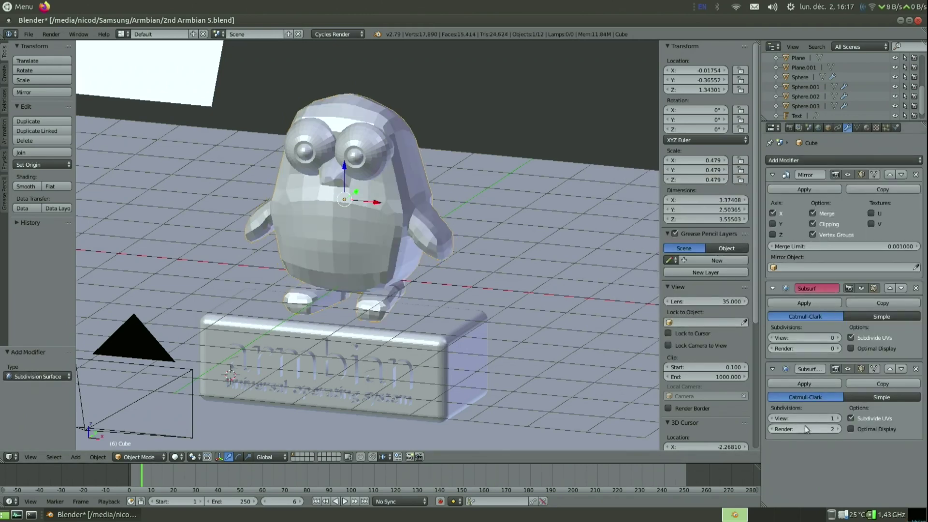
{"action": "left_click", "coordinate": [838, 419]}
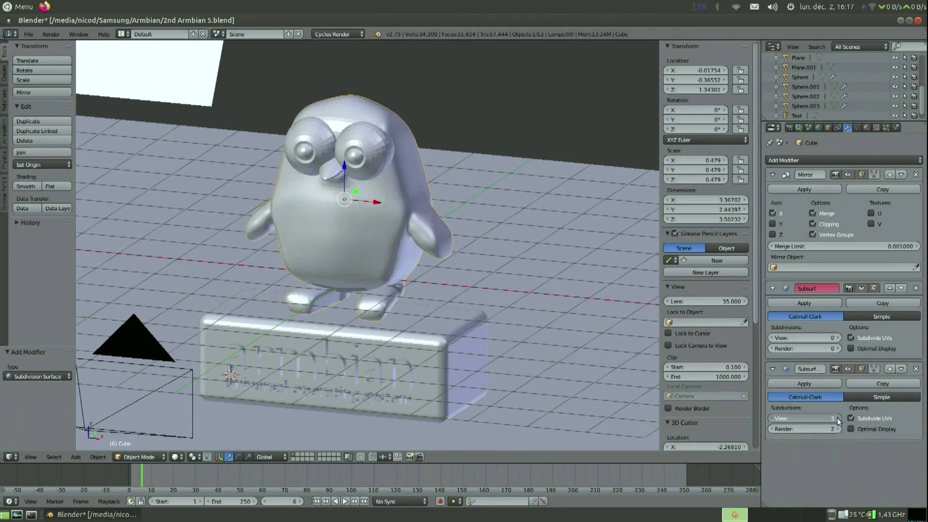
{"action": "left_click", "coordinate": [838, 418]}
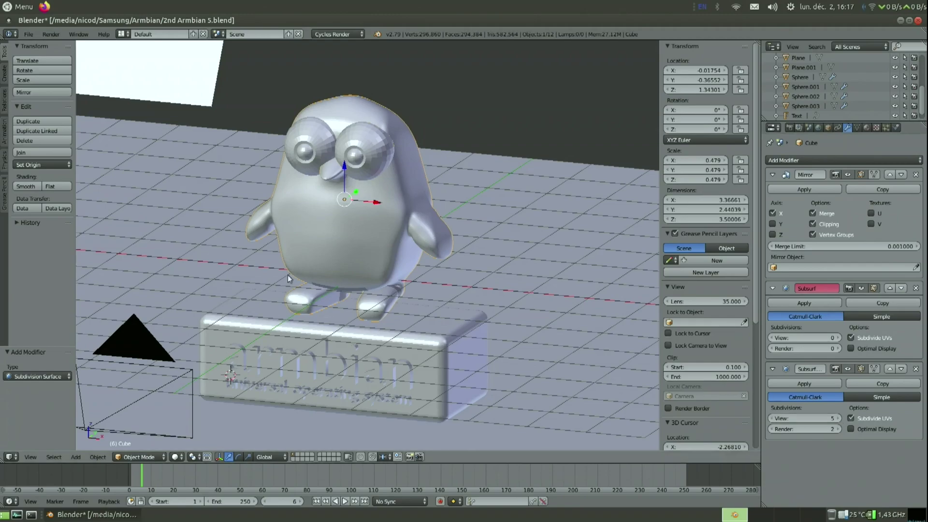
{"action": "left_click_drag", "start_coordinate": [288, 274], "coordinate": [254, 242]}
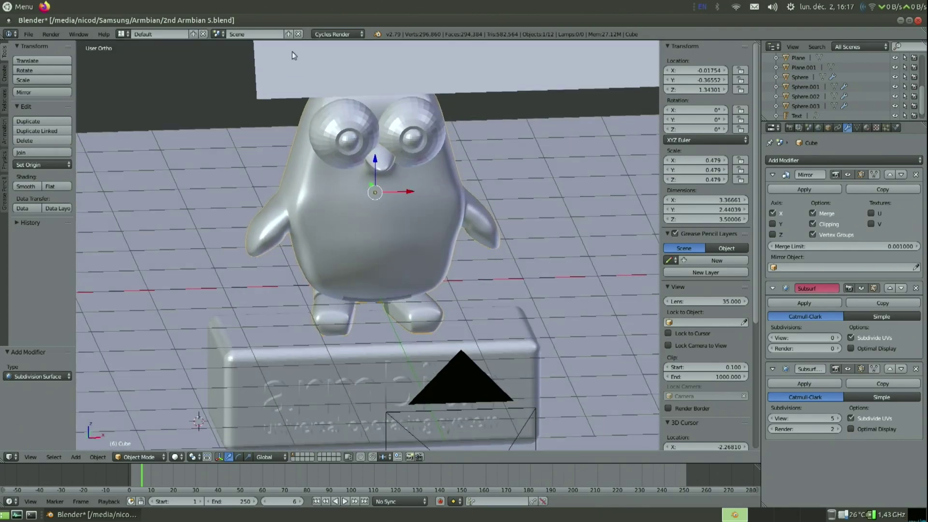
{"action": "scroll", "coordinate": [319, 129], "scroll_direction": "down", "scroll_amount": 1}
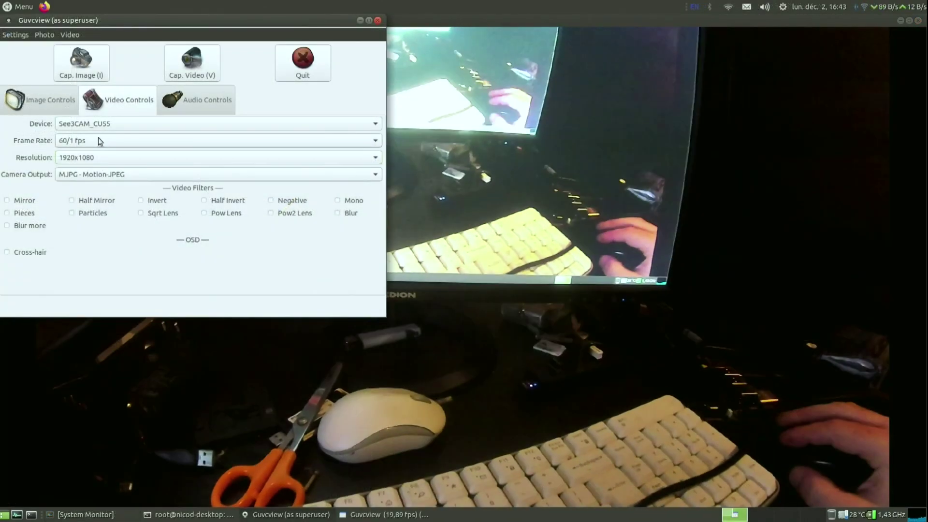
- Set Camera Output to UYVY 4:2:2, move the controls lower, and bring the preview forward
{"action": "left_click", "coordinate": [102, 173]}
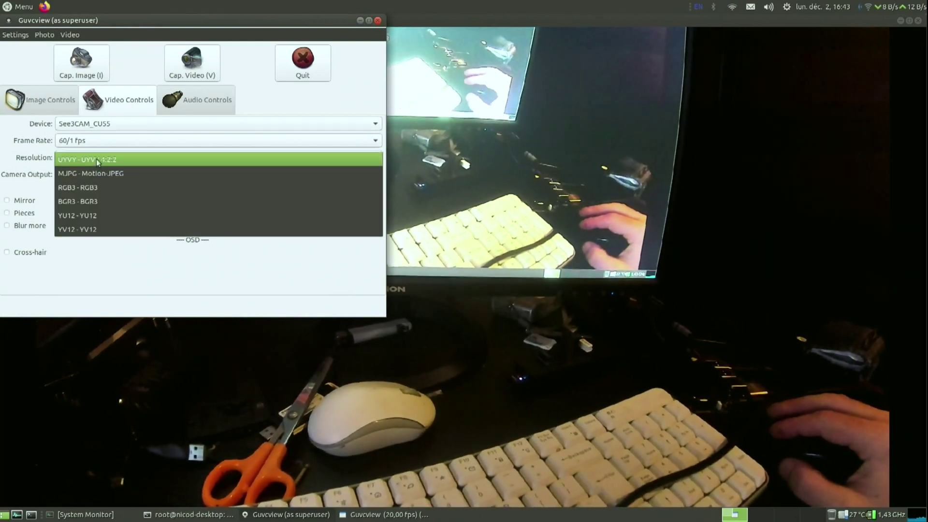
{"action": "left_click", "coordinate": [96, 158]}
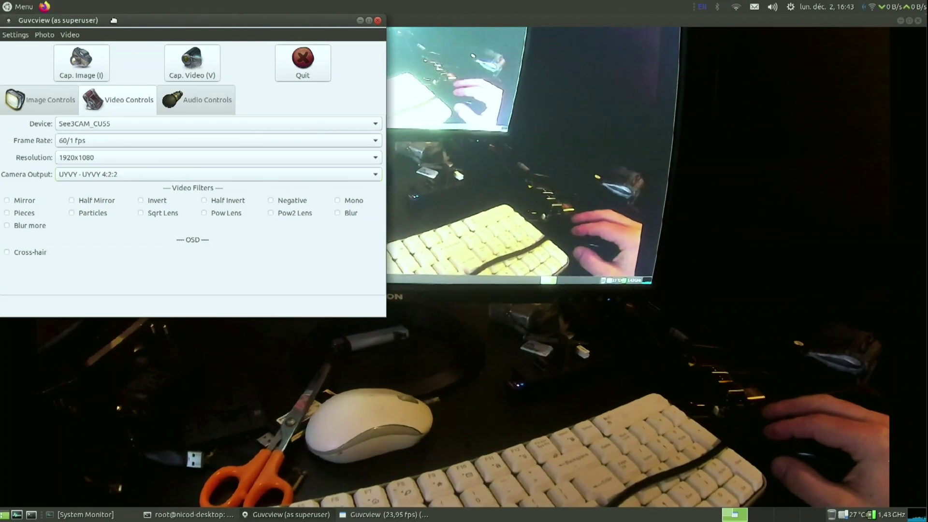
{"action": "left_click_drag", "start_coordinate": [112, 18], "coordinate": [175, 128]}
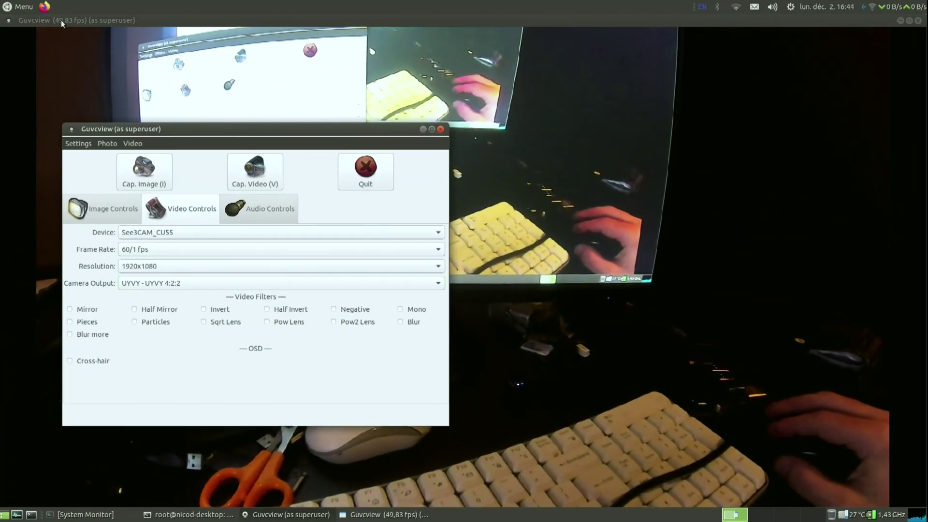
{"action": "left_click", "coordinate": [152, 34]}
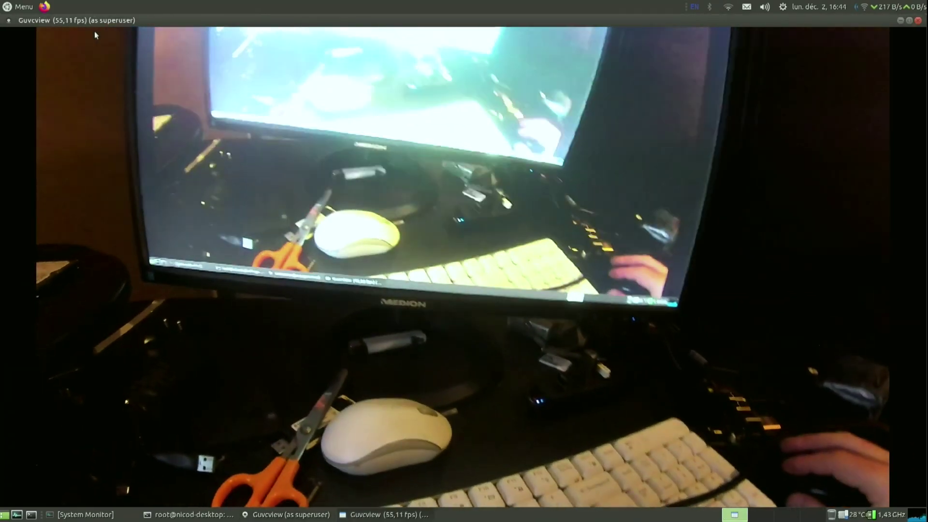